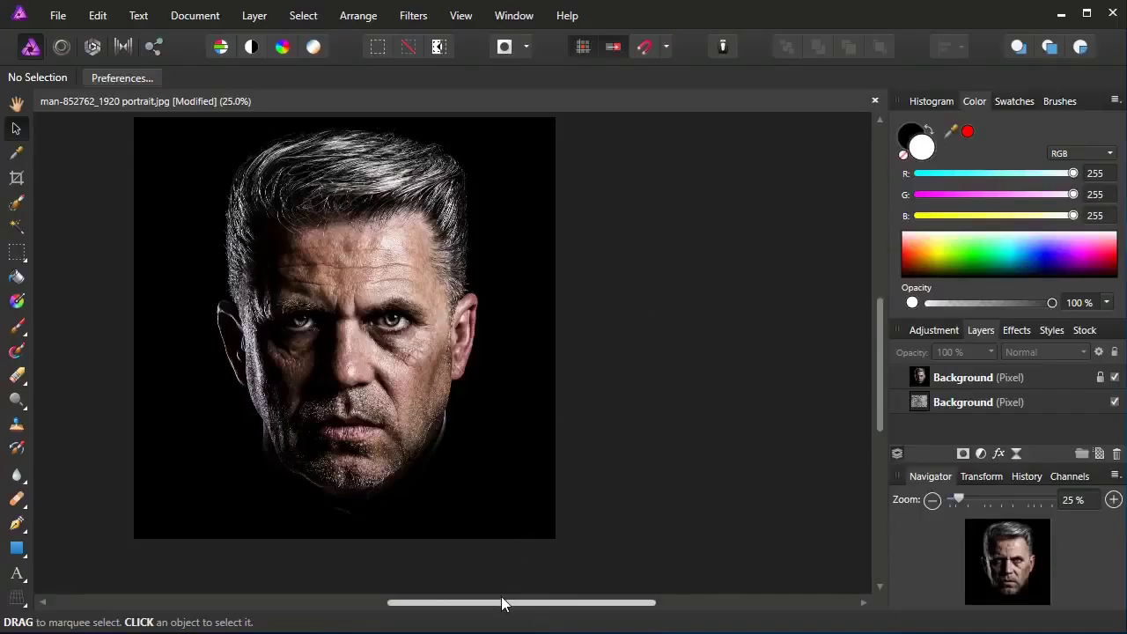
Hide and re-show the portrait layer to compare it with the bark texture
drag(502, 603, 425, 610)
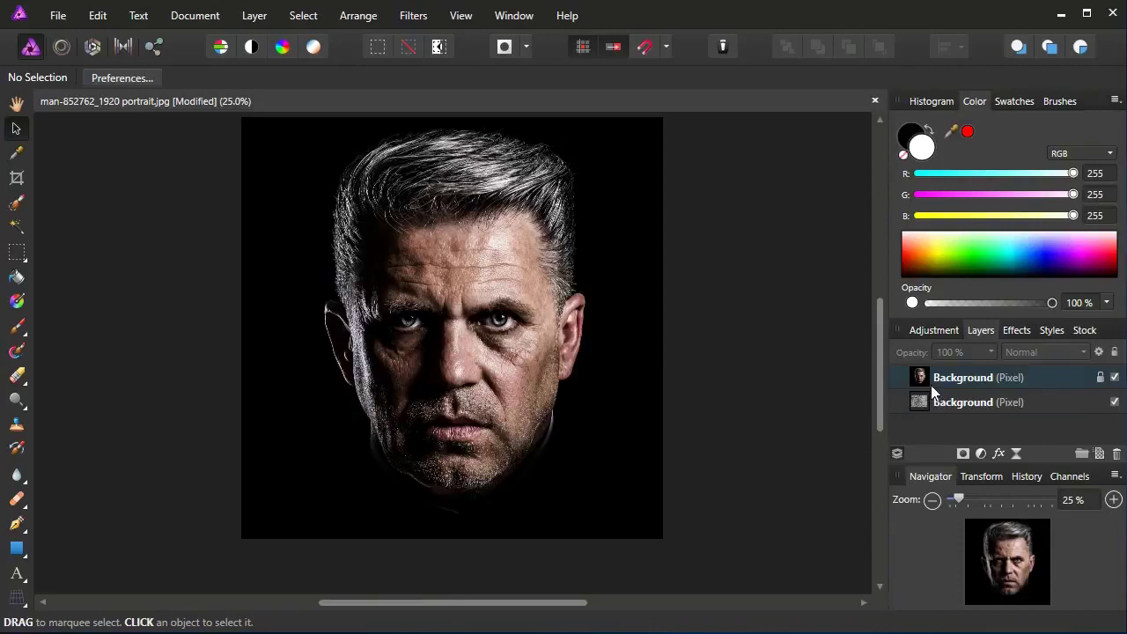
drag(881, 367, 882, 361)
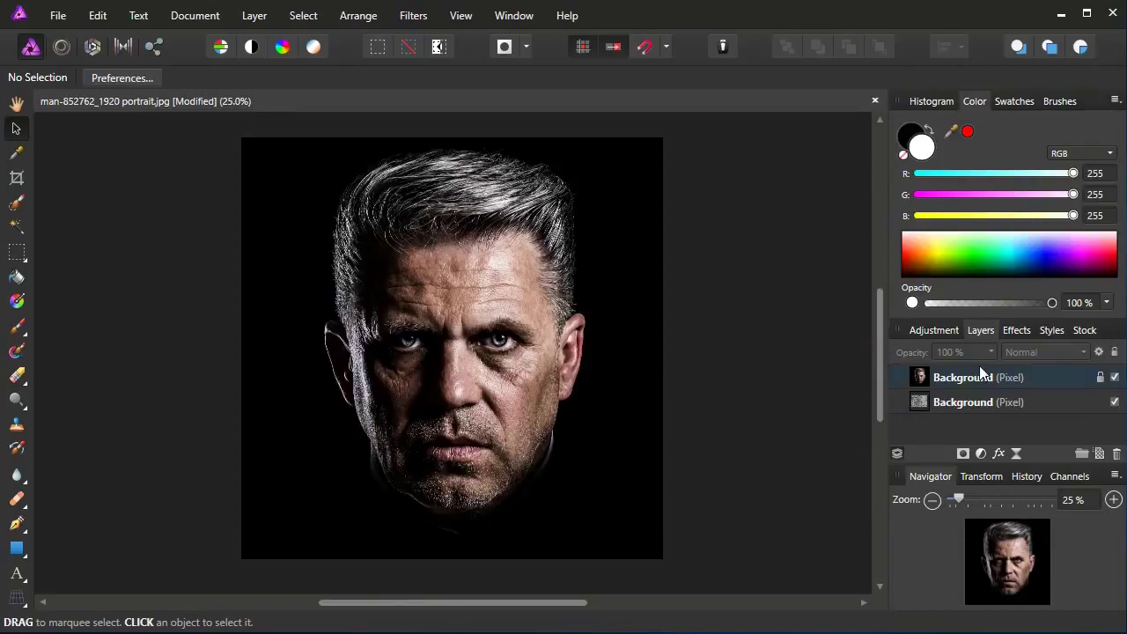
click(1047, 378)
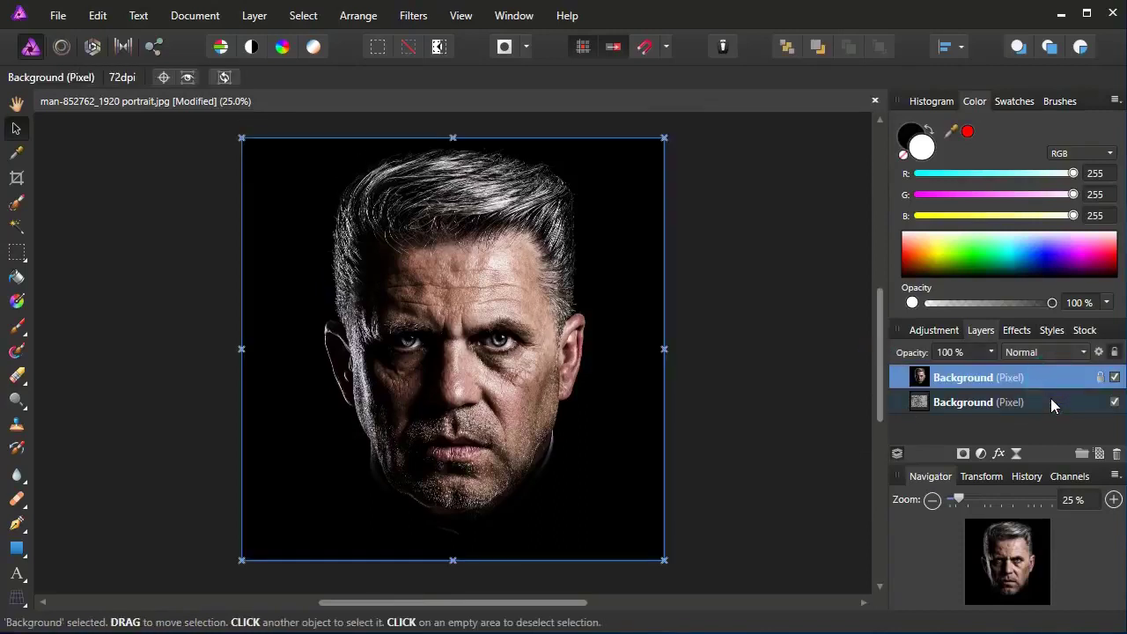
click(1050, 399)
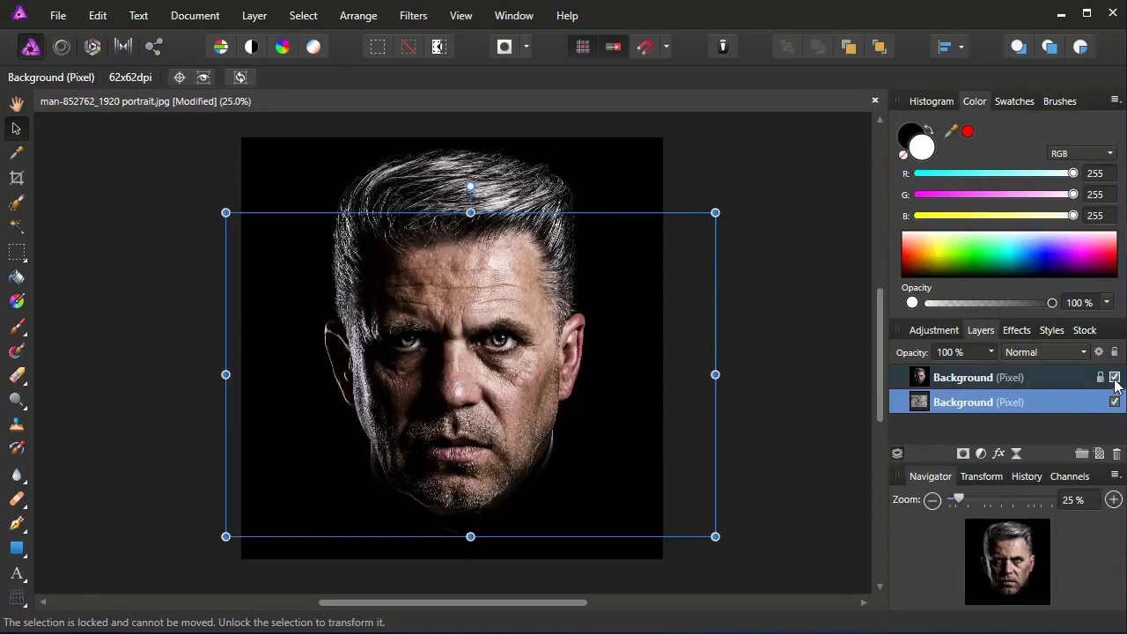
click(1114, 377)
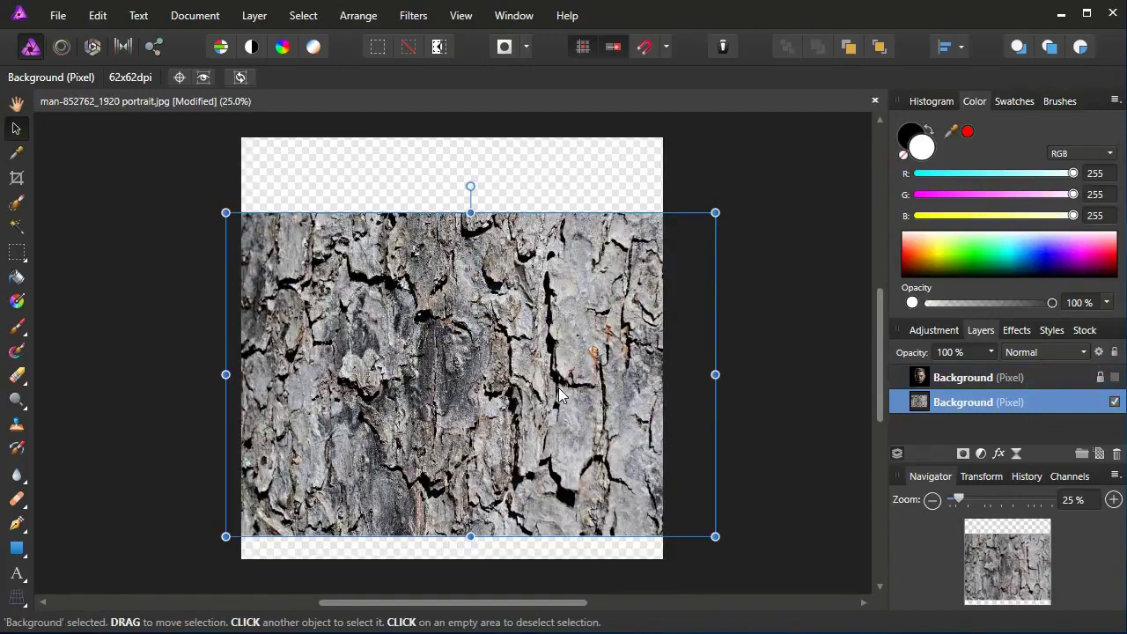
click(1114, 377)
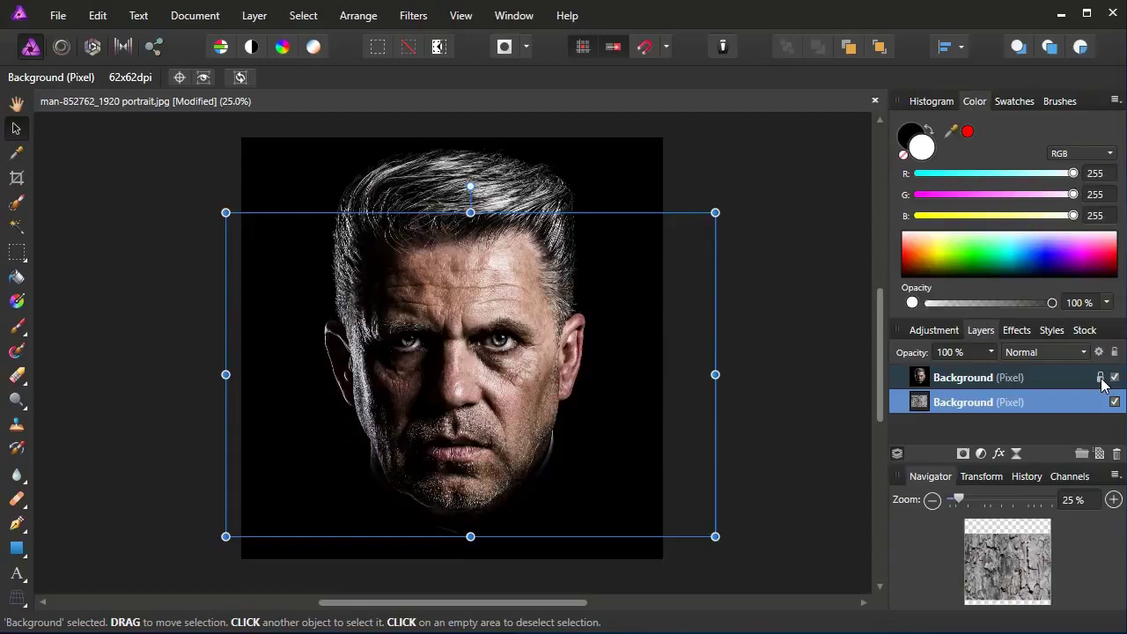
Drag the bark texture layer above the portrait layer in the Layers panel
double_click(1049, 401)
click(977, 427)
double_click(956, 401)
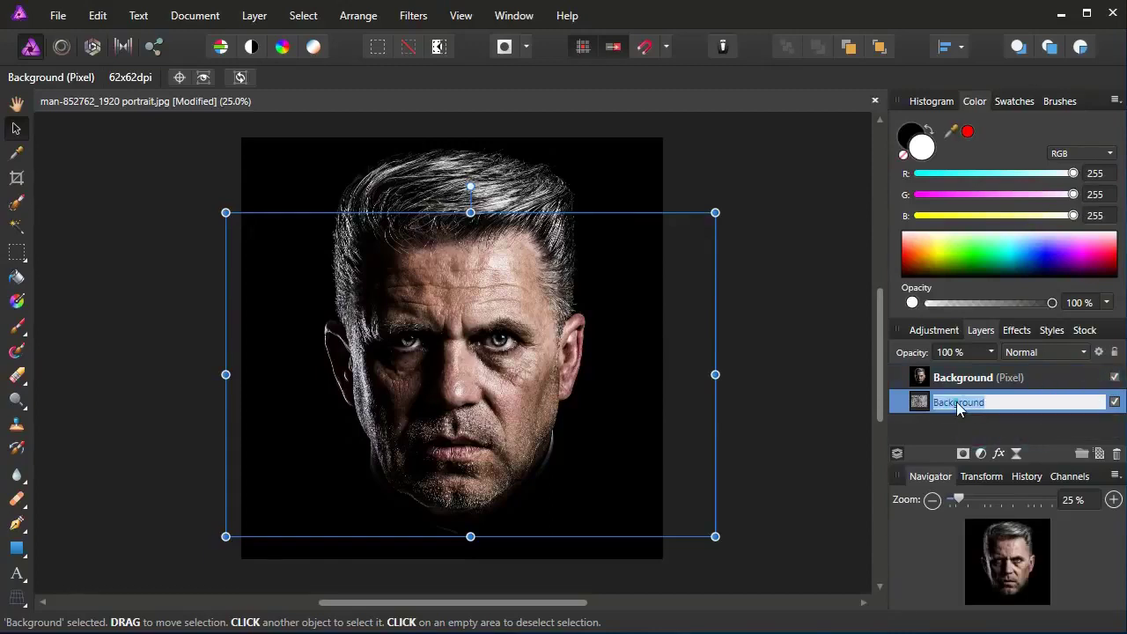
click(1050, 422)
drag(1060, 377, 1059, 426)
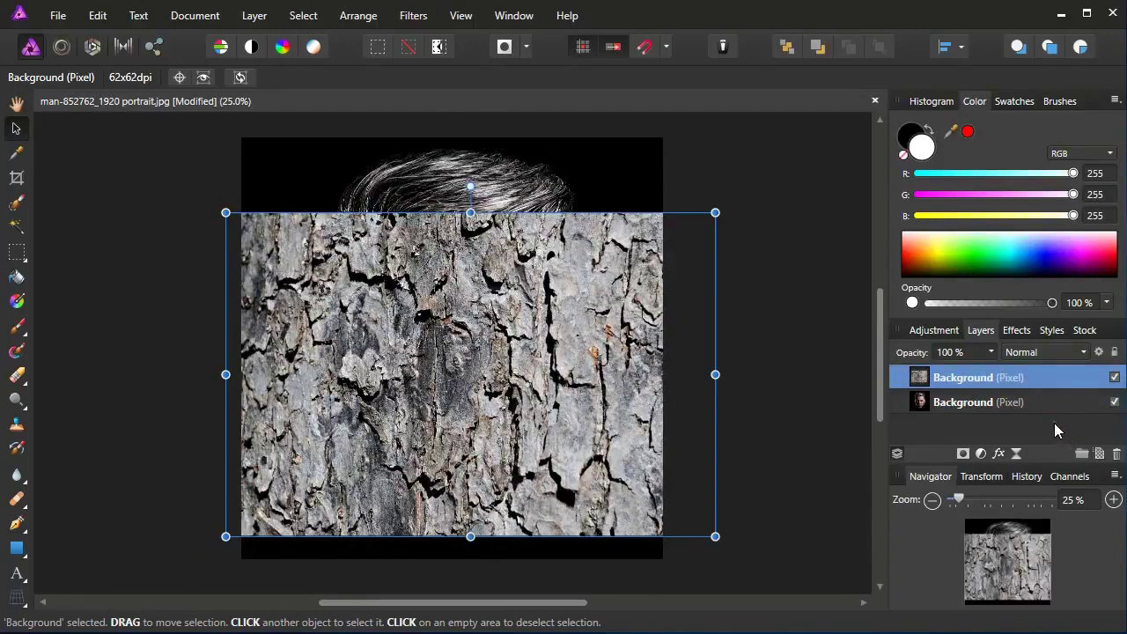
Set the bark layer's opacity to 41% and move the texture up and to the right
click(989, 352)
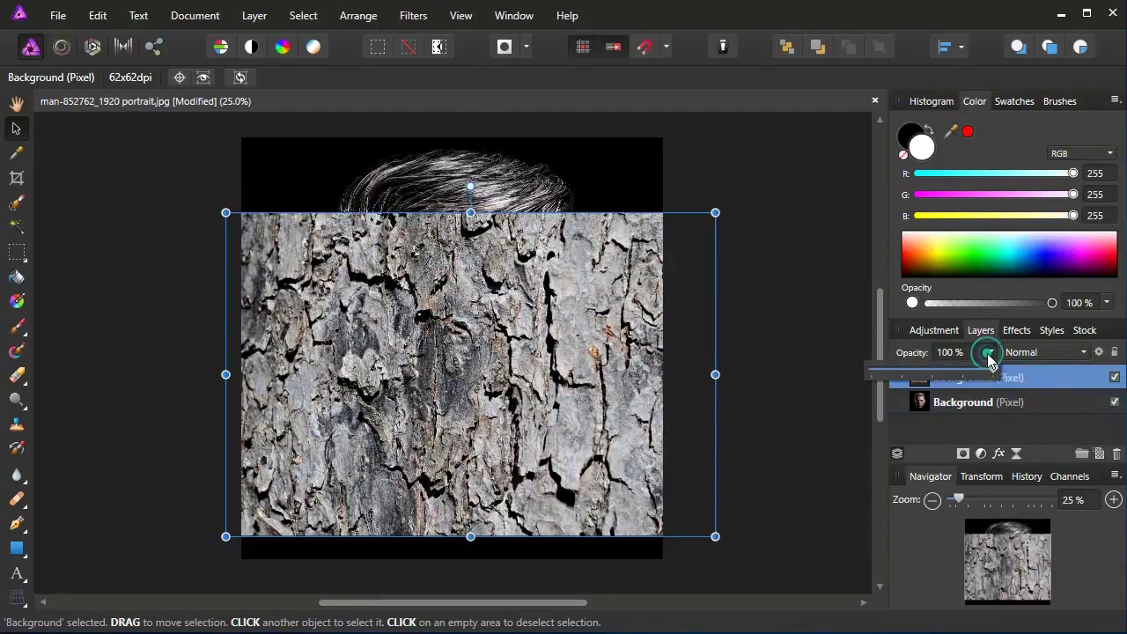
drag(991, 369, 920, 388)
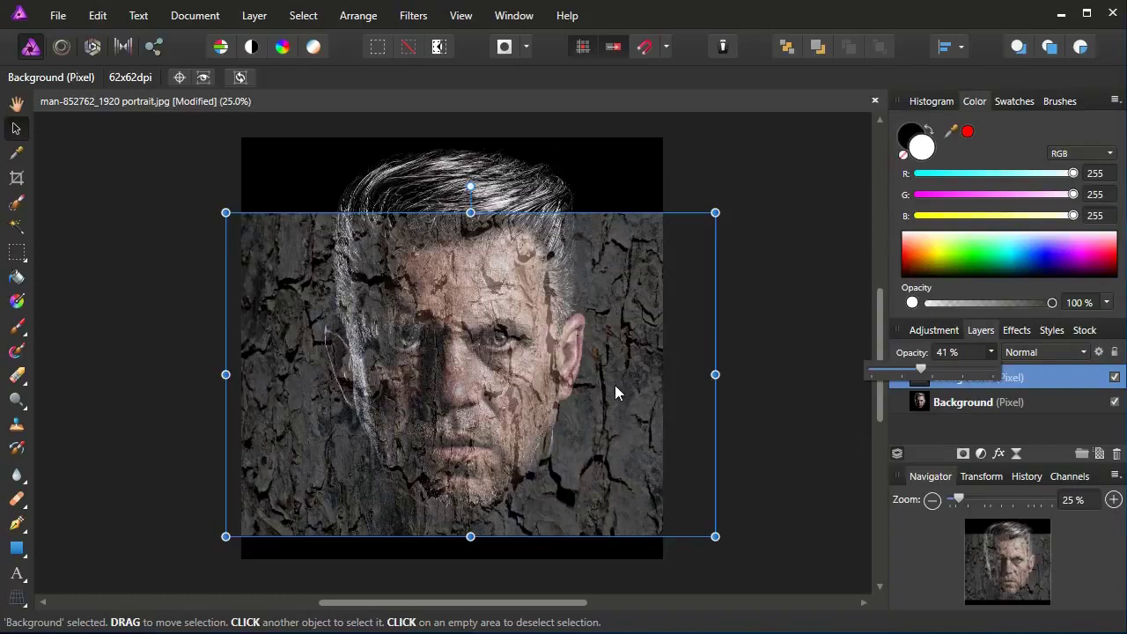
click(1007, 425)
mouse_move(607, 372)
mouse_down()
mouse_move(644, 338)
mouse_move(683, 364)
mouse_up()
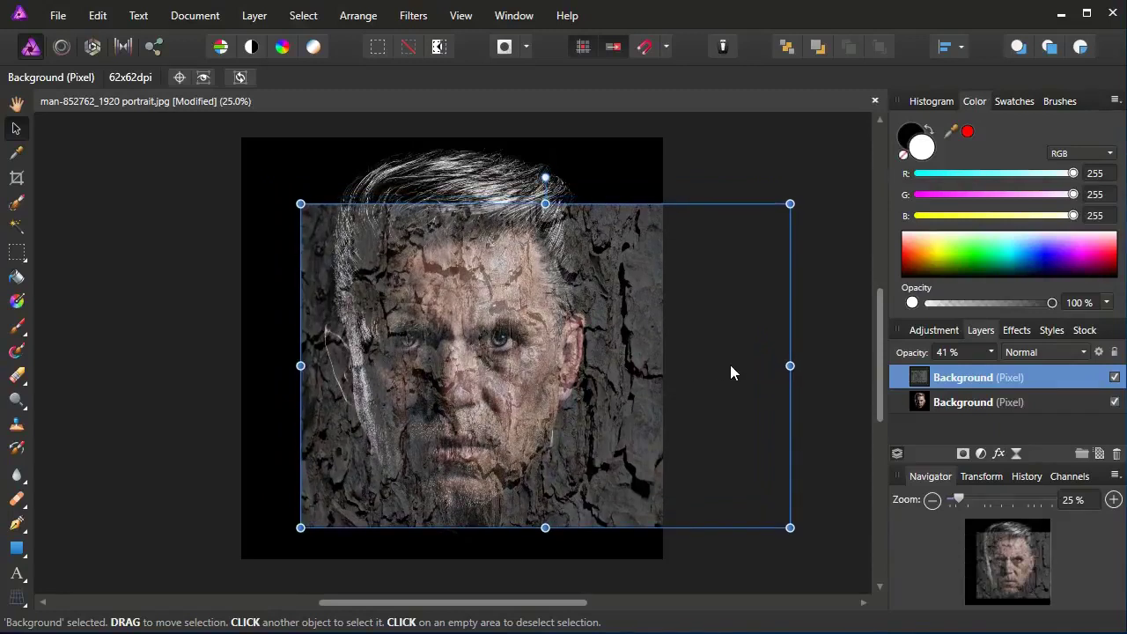
click(817, 403)
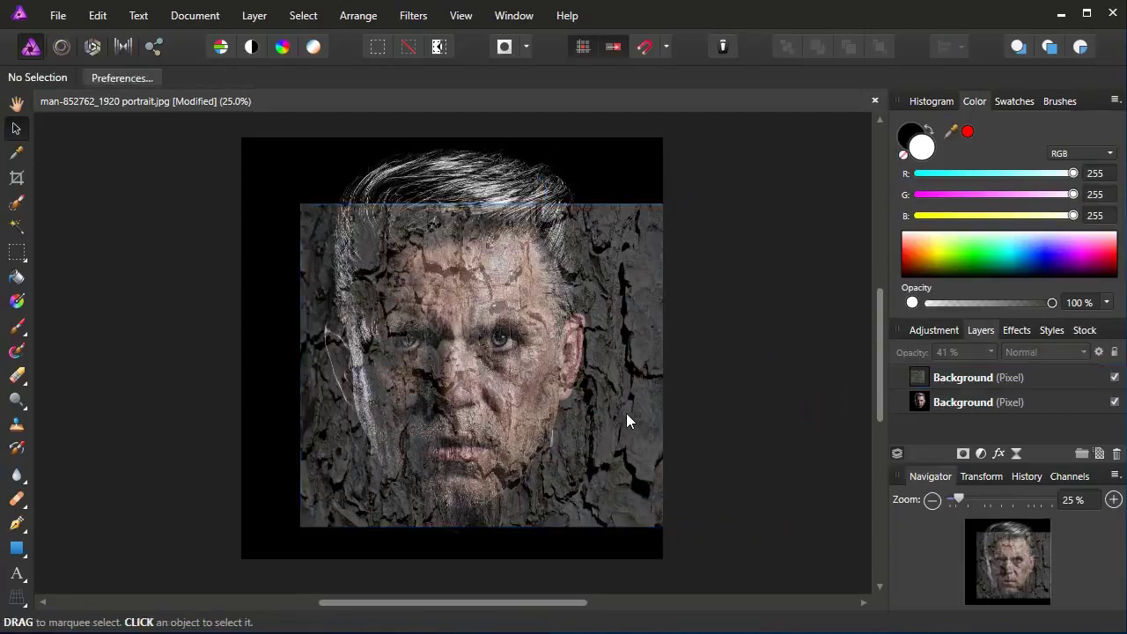
click(16, 179)
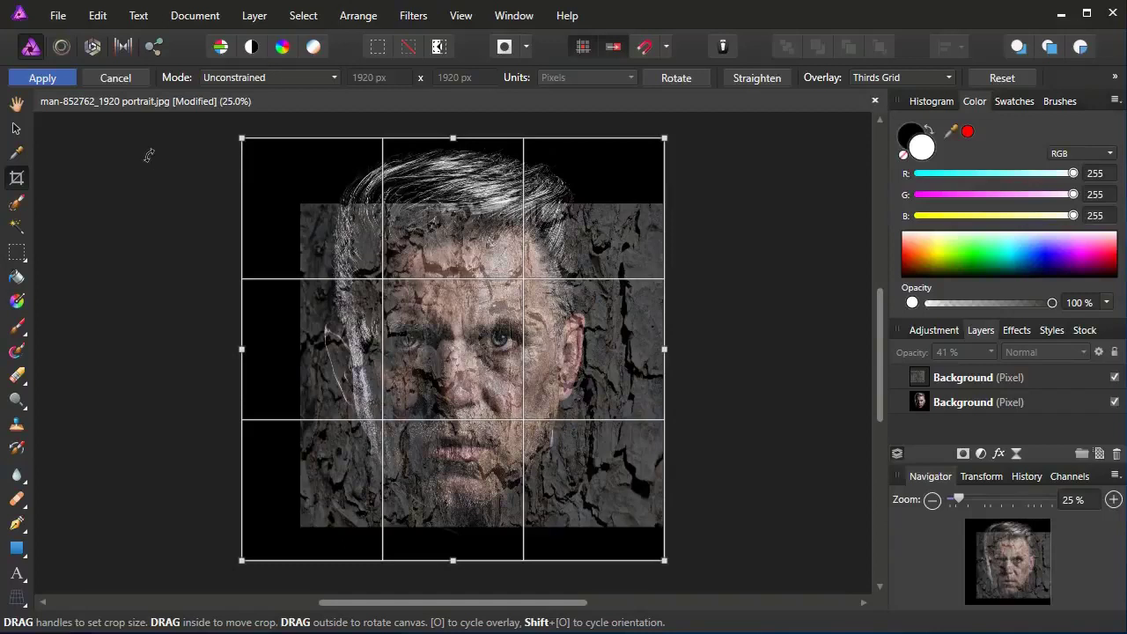
key(h)
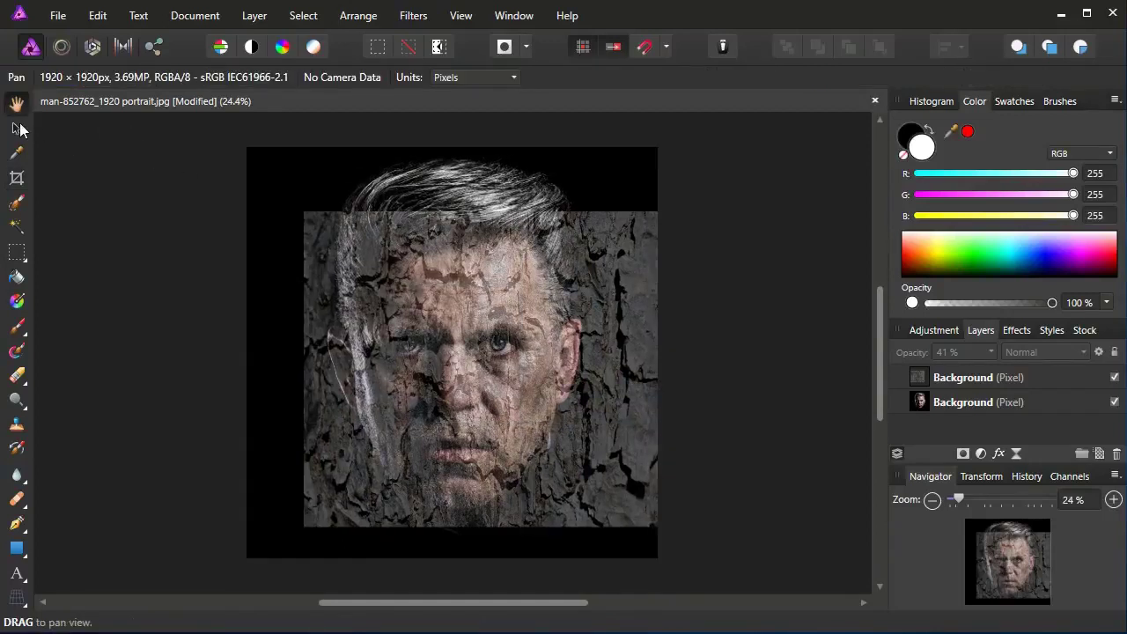
click(15, 129)
click(615, 322)
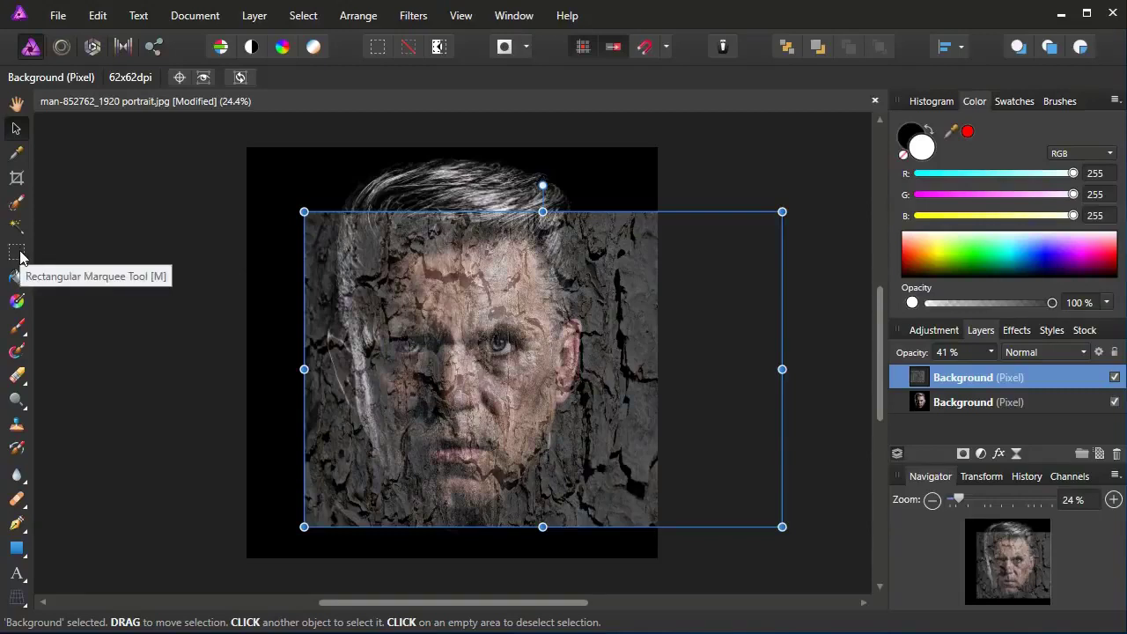
Add a Mesh Warp to the bark layer with two vertical lines and one horizontal line across the eyes
click(18, 599)
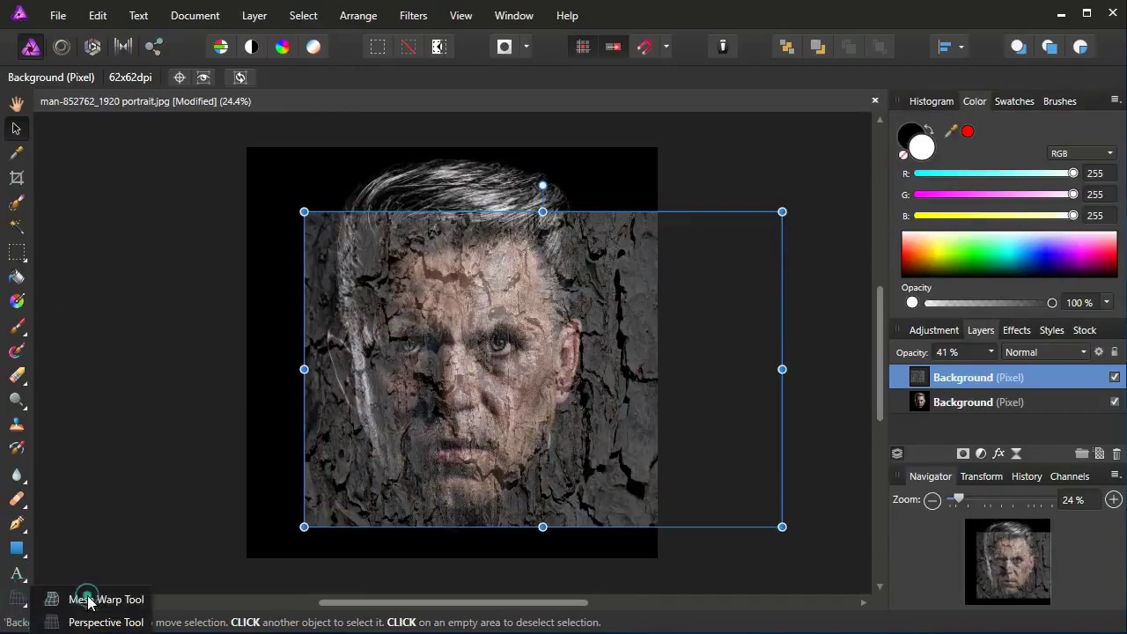
click(88, 599)
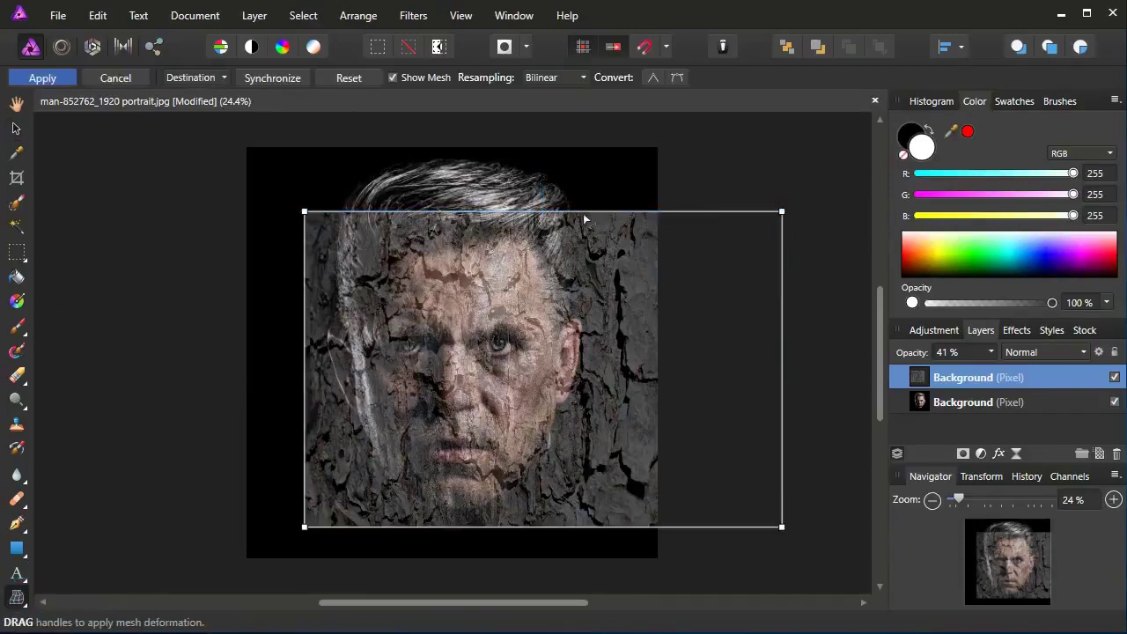
double_click(638, 211)
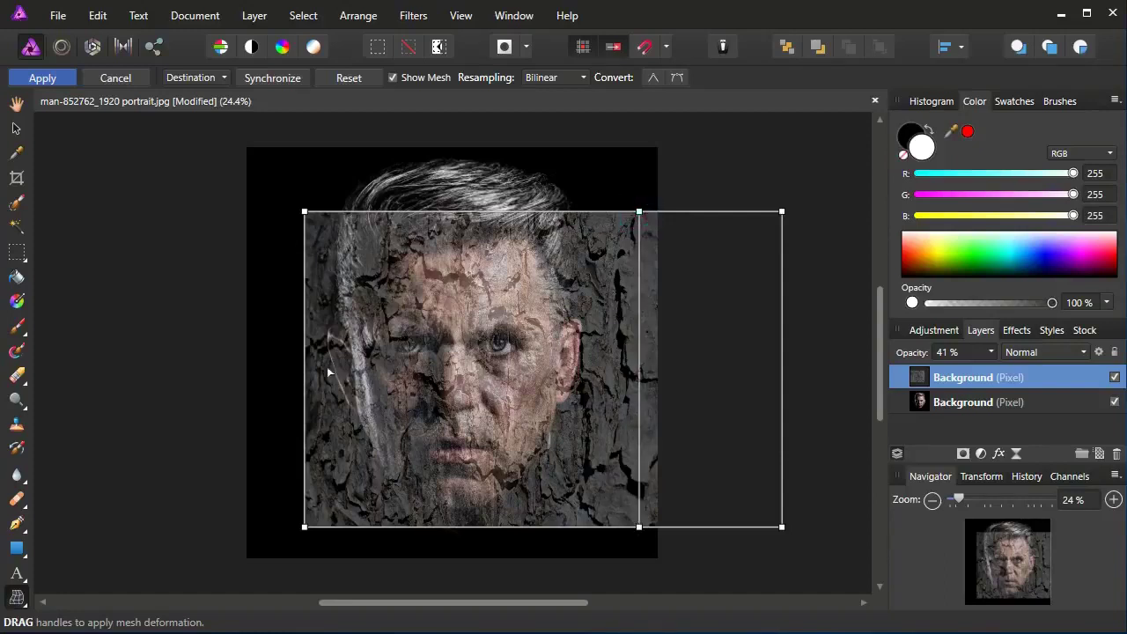
click(304, 369)
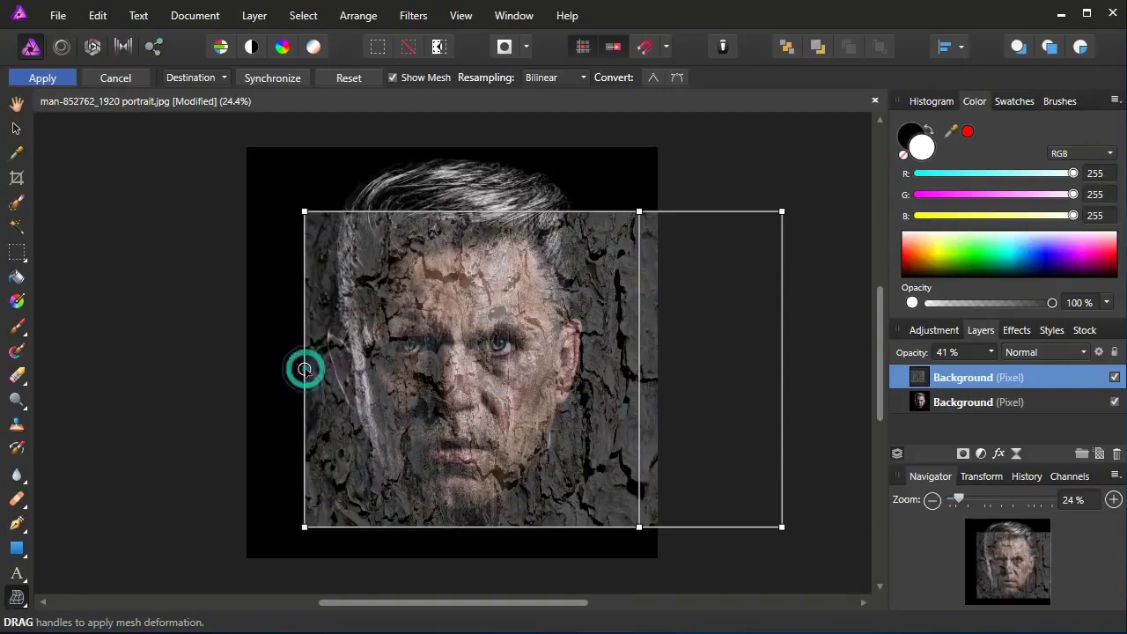
double_click(782, 364)
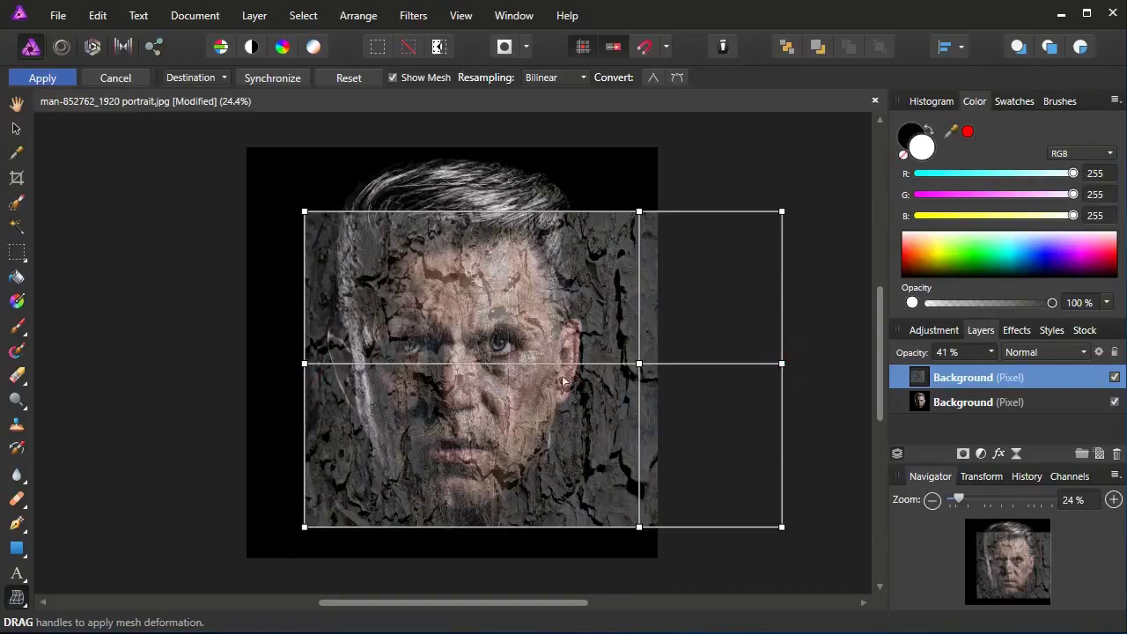
click(471, 213)
double_click(463, 525)
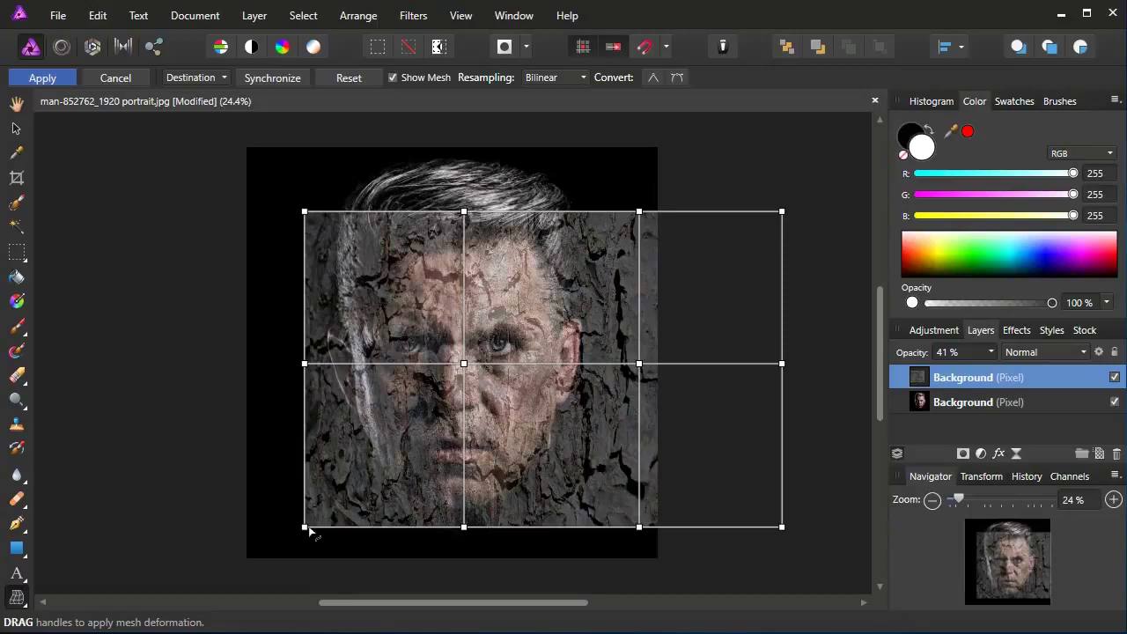
Pull the mesh corner and edge nodes inward around the jaw and head, then commit the warp
drag(303, 526, 332, 528)
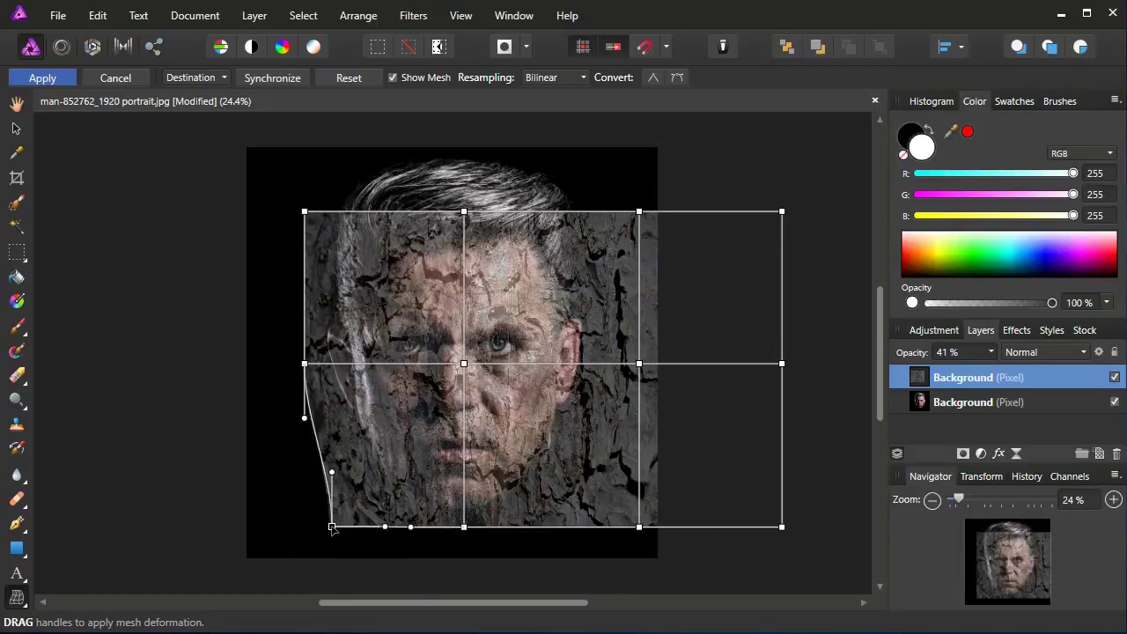
drag(639, 527, 594, 528)
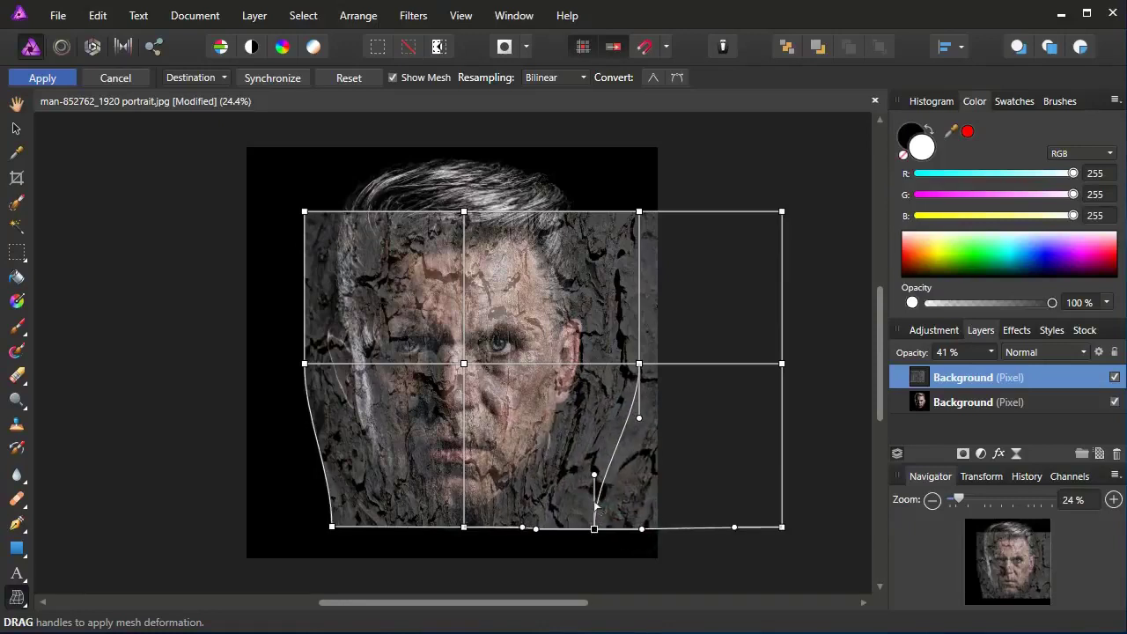
drag(595, 476, 604, 477)
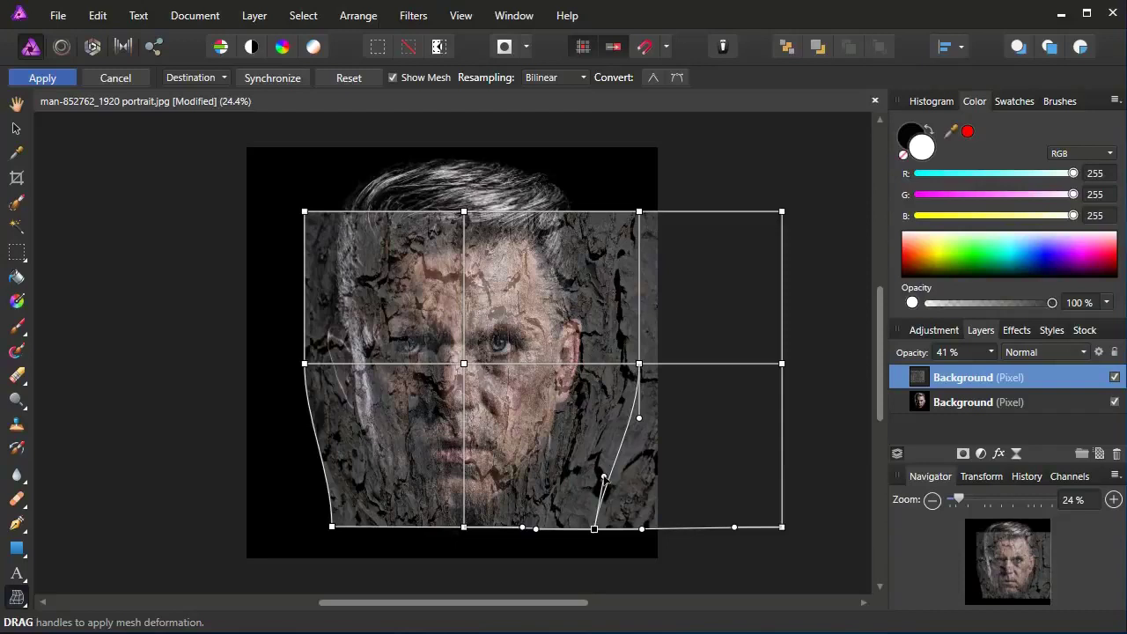
drag(594, 528, 578, 523)
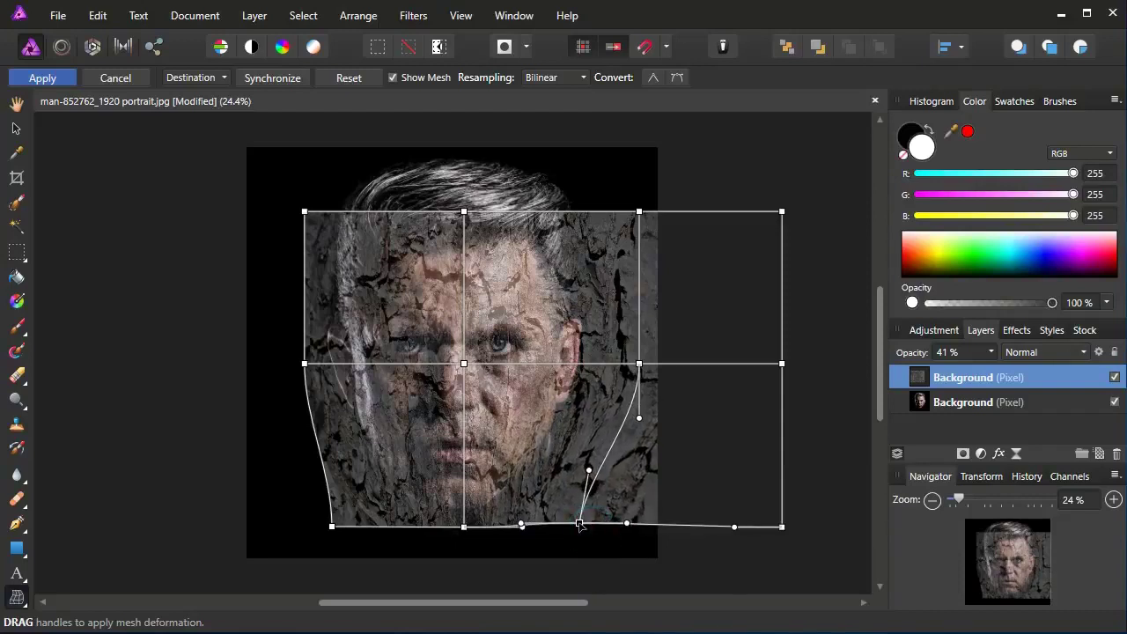
drag(640, 363, 631, 363)
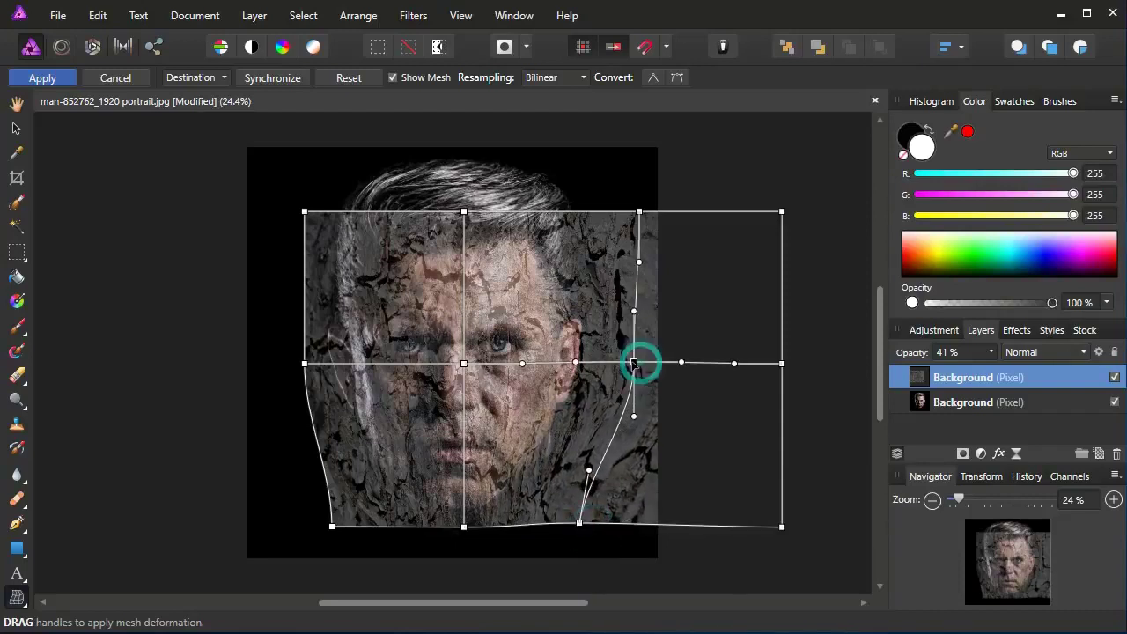
drag(640, 212, 618, 212)
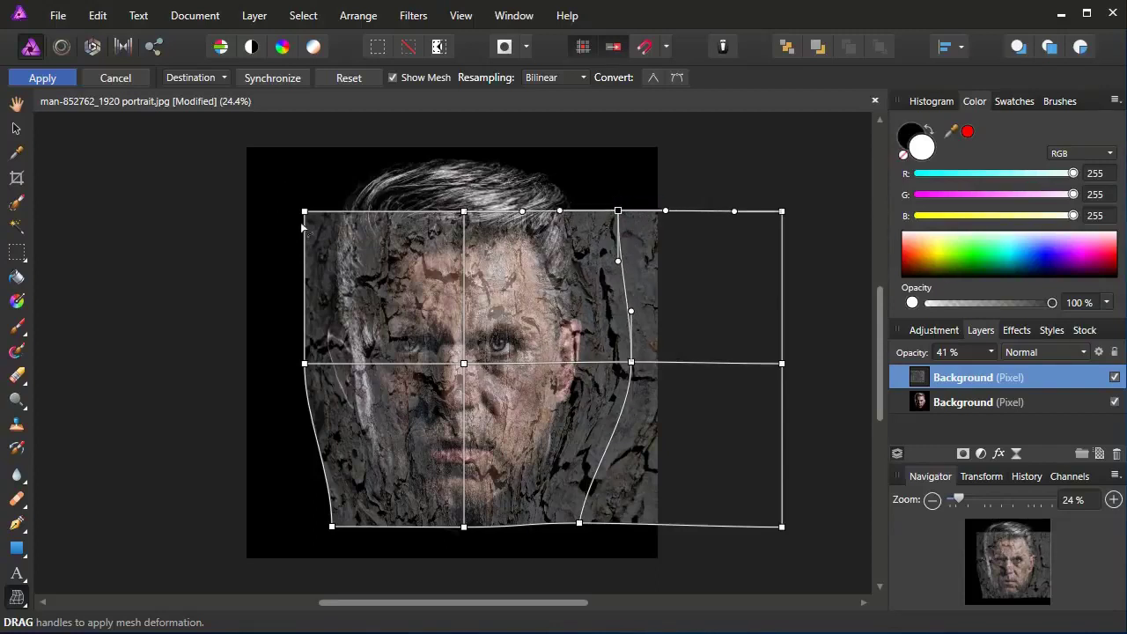
drag(304, 211, 318, 211)
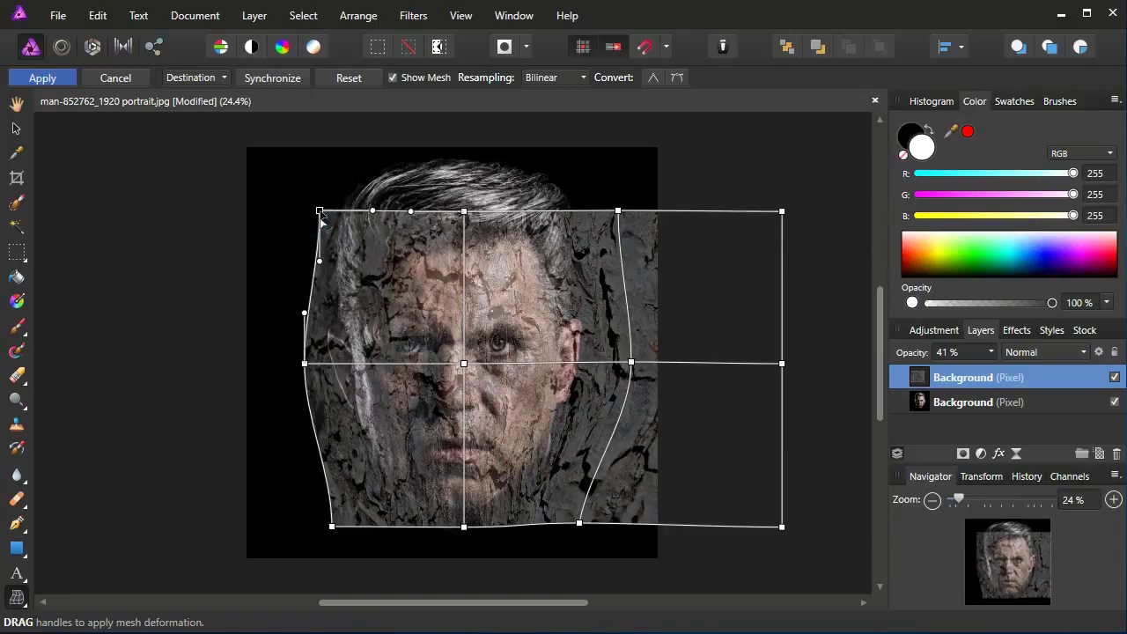
drag(319, 211, 328, 222)
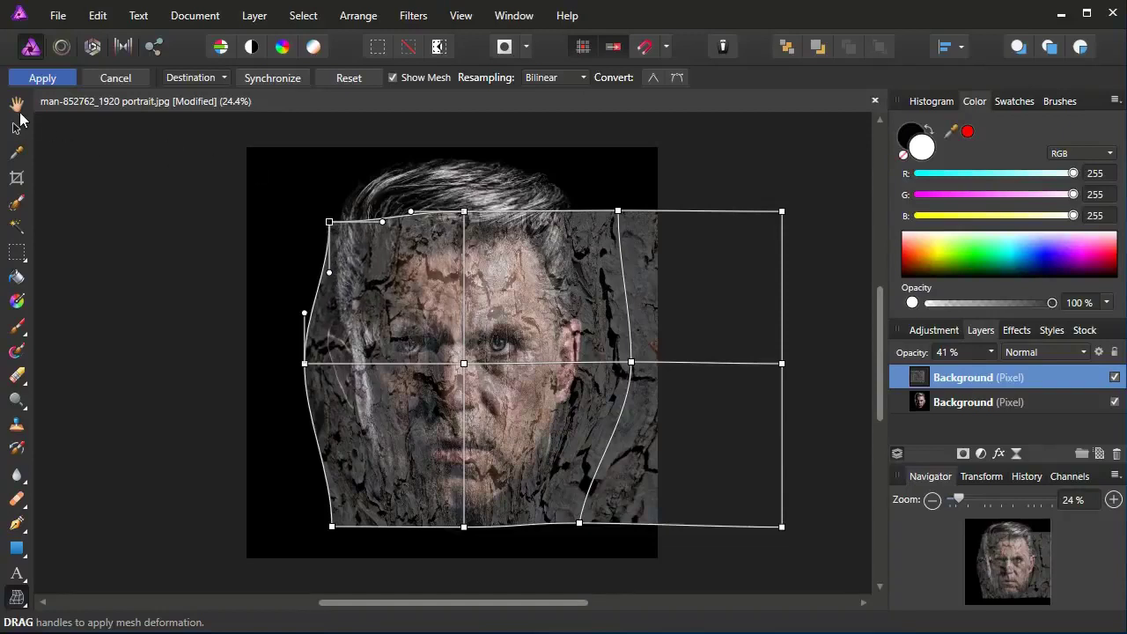
click(17, 104)
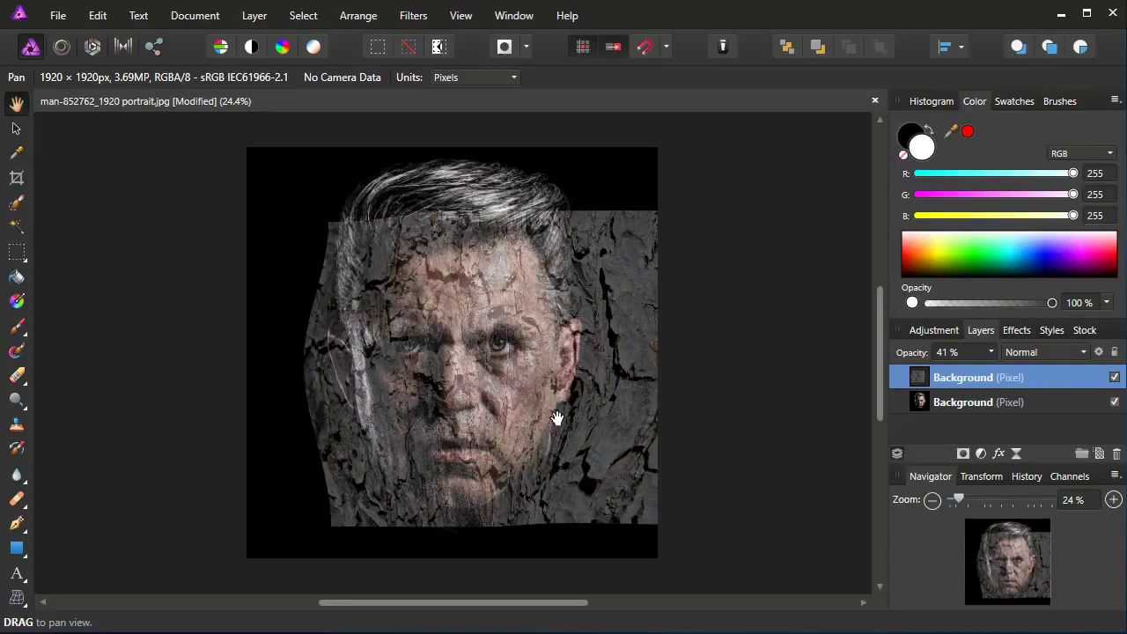
Set the Erase Brush to about 31% hardness and 574 px width
key(e)
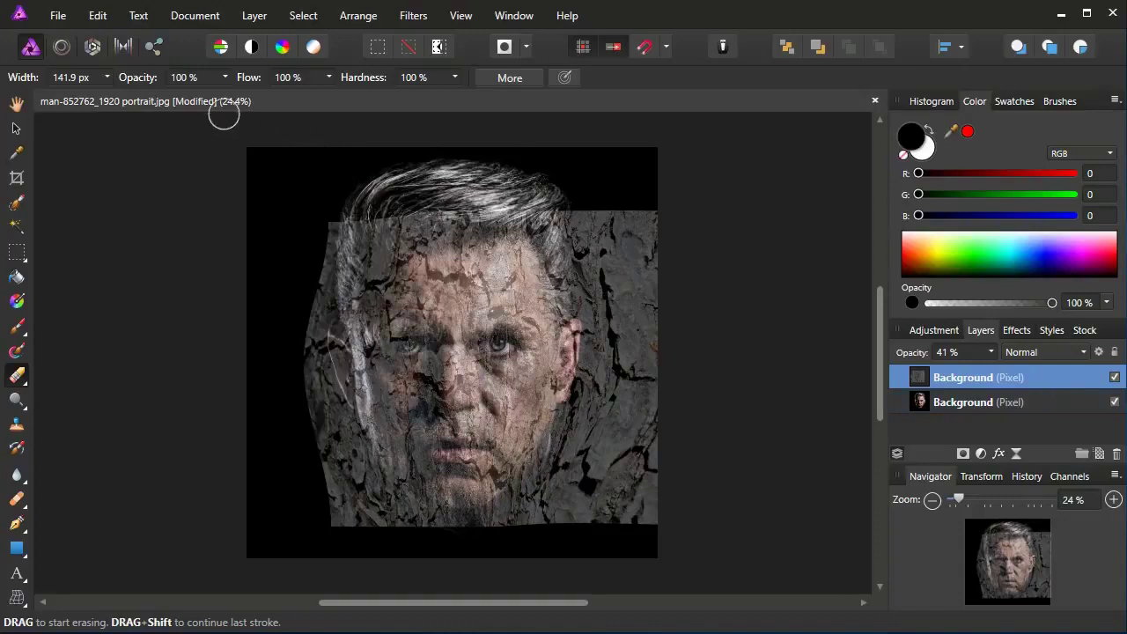
click(455, 77)
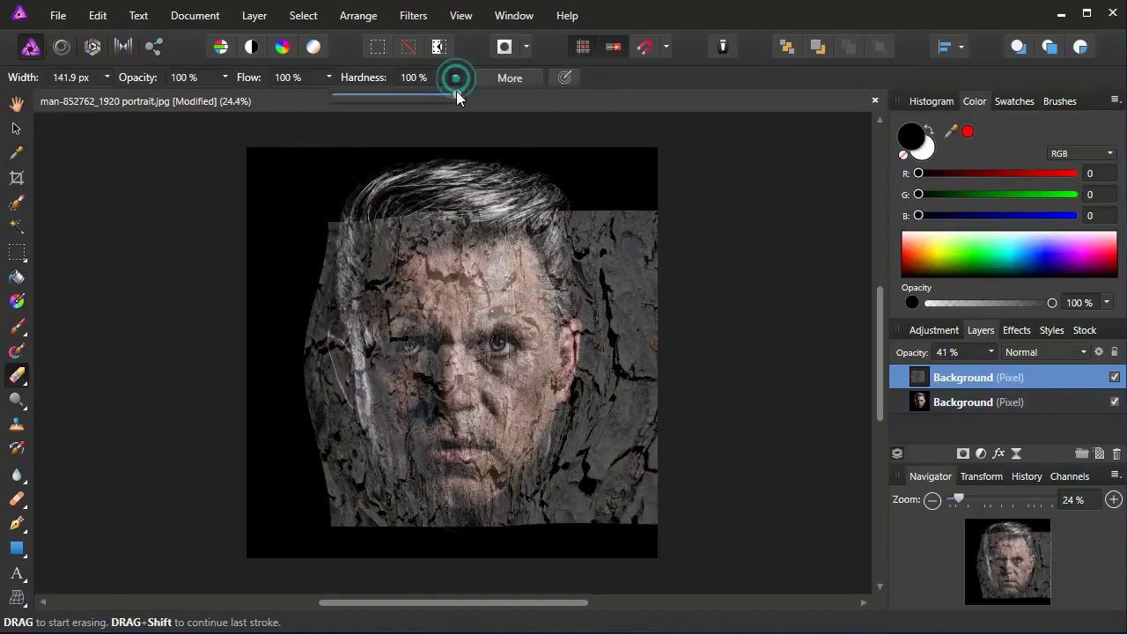
drag(428, 93, 381, 95)
click(643, 86)
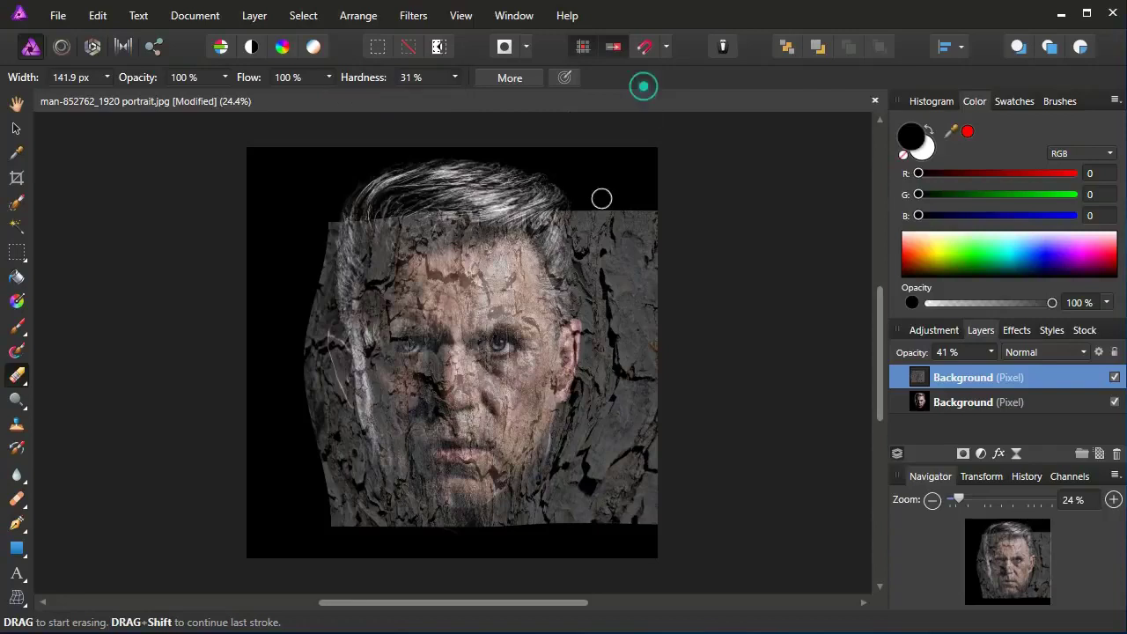
key(bracketright)
key(bracketright)
key(bracketright)
key(bracketright)
key(bracketright)
key(bracketright)
key(bracketright)
key(bracketright)
key(bracketright)
Erase the bark texture's top, right, bottom and left edges around the head
mouse_move(636, 176)
mouse_down()
mouse_move(694, 243)
mouse_move(674, 249)
mouse_move(606, 181)
mouse_up()
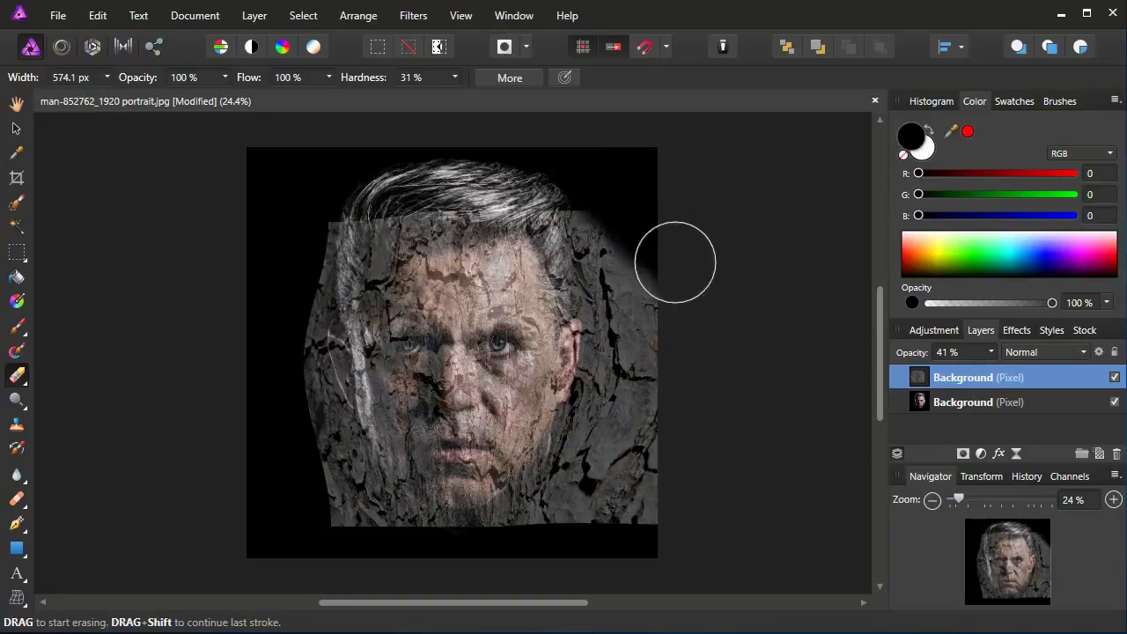
mouse_move(632, 555)
mouse_down()
mouse_move(674, 491)
mouse_move(704, 347)
mouse_move(669, 243)
mouse_move(666, 375)
mouse_move(589, 554)
mouse_up()
mouse_move(290, 511)
mouse_down()
mouse_move(480, 563)
mouse_move(555, 546)
mouse_move(622, 502)
mouse_move(679, 437)
mouse_up()
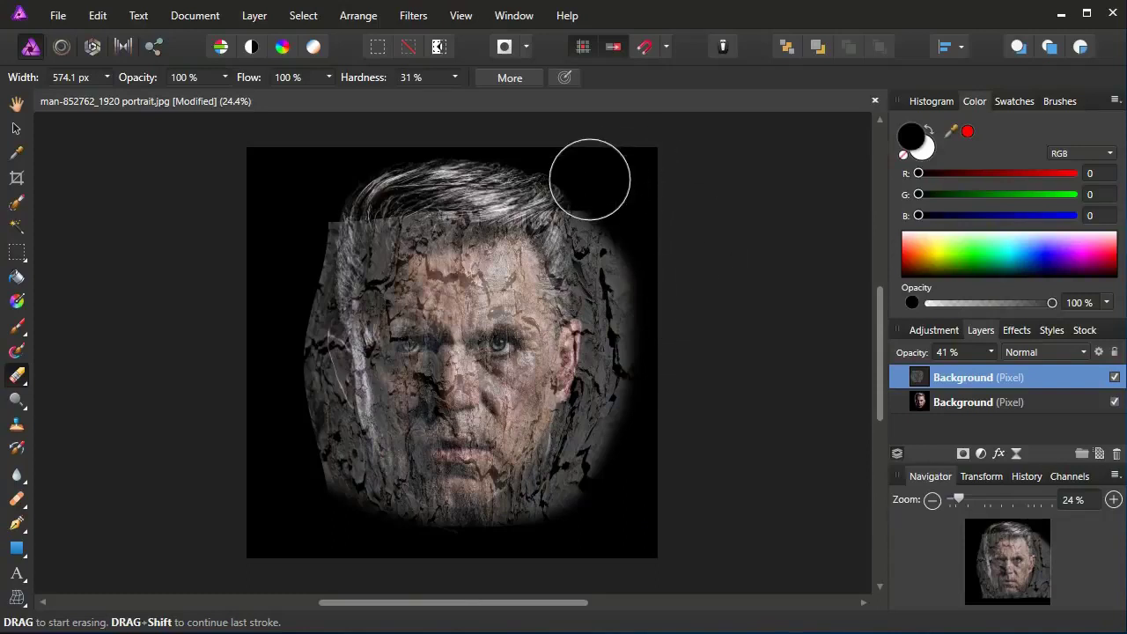
mouse_move(586, 178)
mouse_down()
mouse_move(395, 184)
mouse_move(301, 221)
mouse_move(269, 296)
mouse_move(309, 224)
mouse_move(285, 395)
mouse_move(319, 506)
mouse_up()
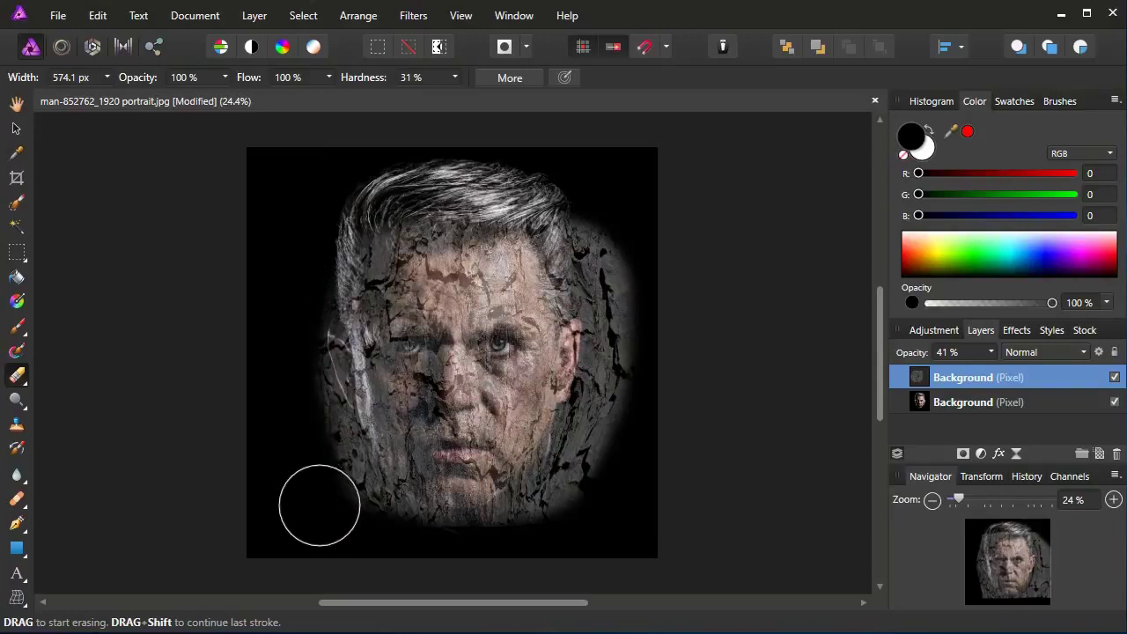
mouse_move(269, 332)
mouse_down()
mouse_move(301, 439)
mouse_move(342, 516)
mouse_up()
mouse_move(637, 217)
mouse_down()
mouse_move(584, 490)
mouse_move(619, 471)
mouse_up()
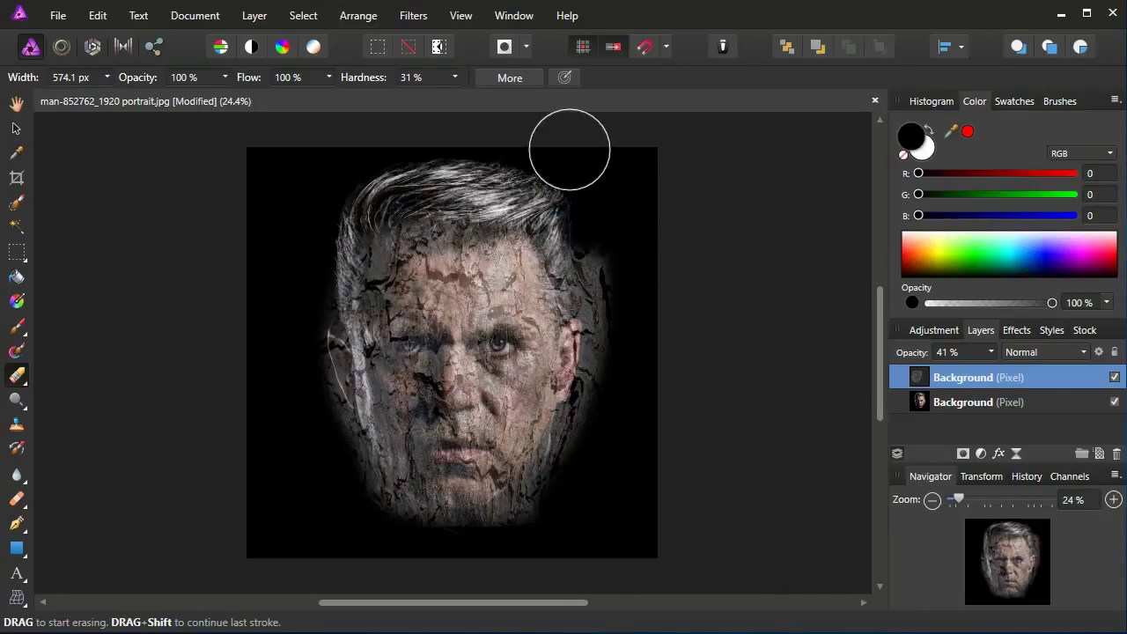
Erase the texture over the upper-right hair at 11% hardness, then set layer opacity to 42%
click(454, 77)
click(649, 96)
mouse_move(531, 176)
mouse_down()
mouse_move(584, 235)
mouse_move(617, 331)
mouse_move(606, 422)
mouse_move(623, 350)
mouse_move(606, 451)
mouse_move(596, 425)
mouse_move(538, 523)
mouse_move(501, 538)
mouse_move(568, 463)
mouse_move(498, 534)
mouse_move(442, 550)
mouse_move(352, 503)
mouse_move(327, 437)
mouse_move(347, 490)
mouse_move(382, 523)
mouse_move(524, 561)
mouse_move(440, 553)
mouse_move(312, 438)
mouse_move(287, 328)
mouse_up()
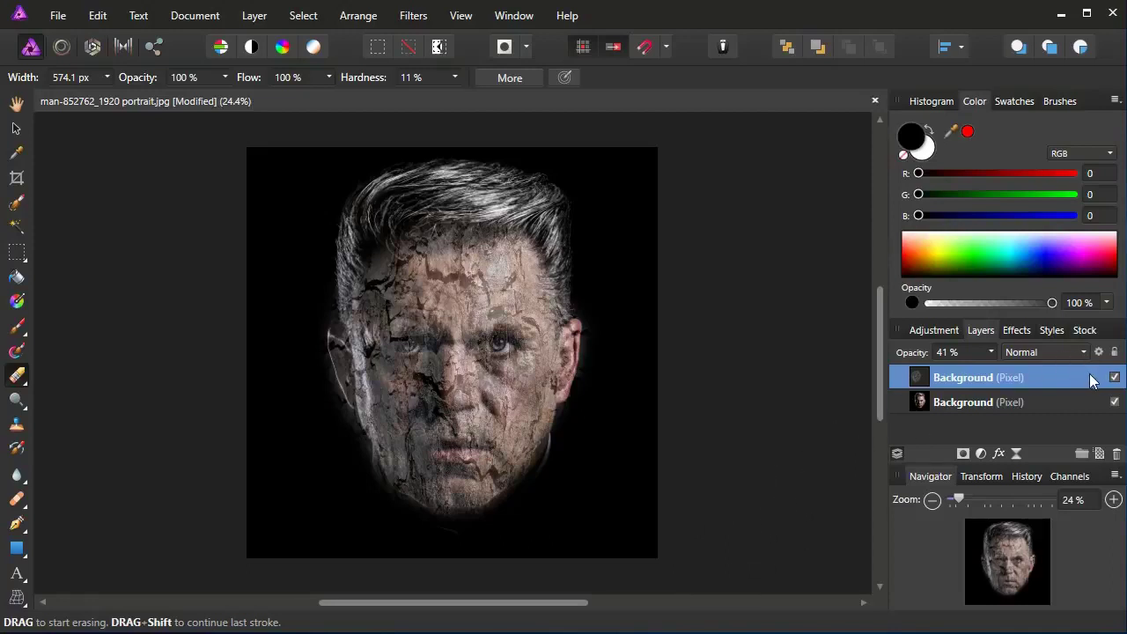
click(990, 351)
mouse_move(994, 370)
mouse_down()
mouse_move(1043, 372)
mouse_move(994, 377)
mouse_up()
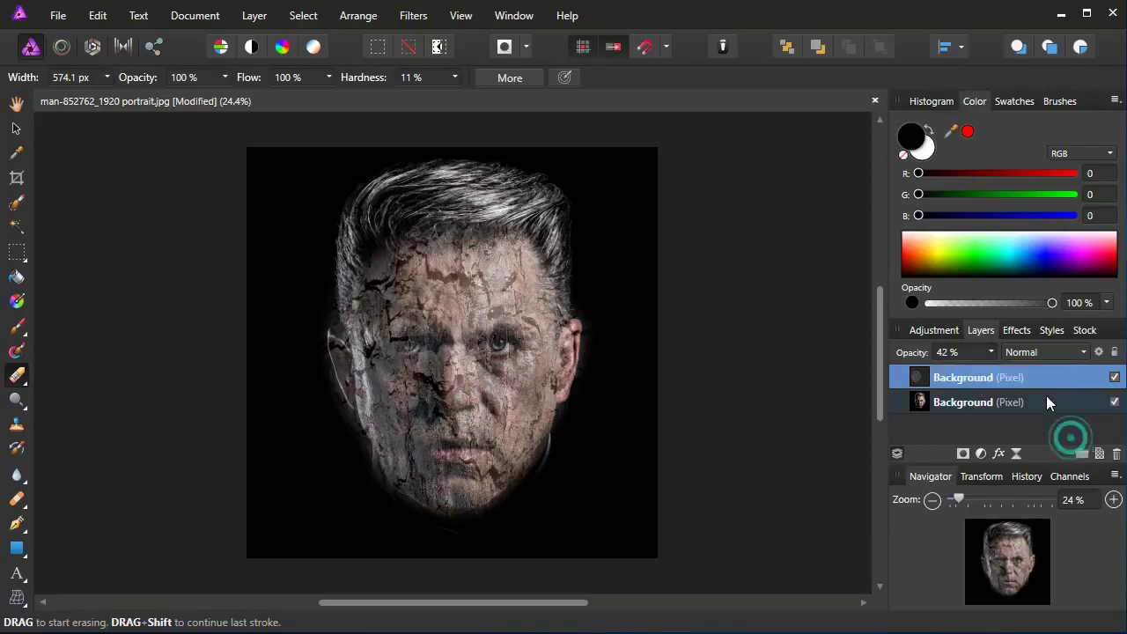
Erase the bark texture from both eyes and the lips, shrinking the eraser to about 353 then 300 px
drag(511, 370, 505, 347)
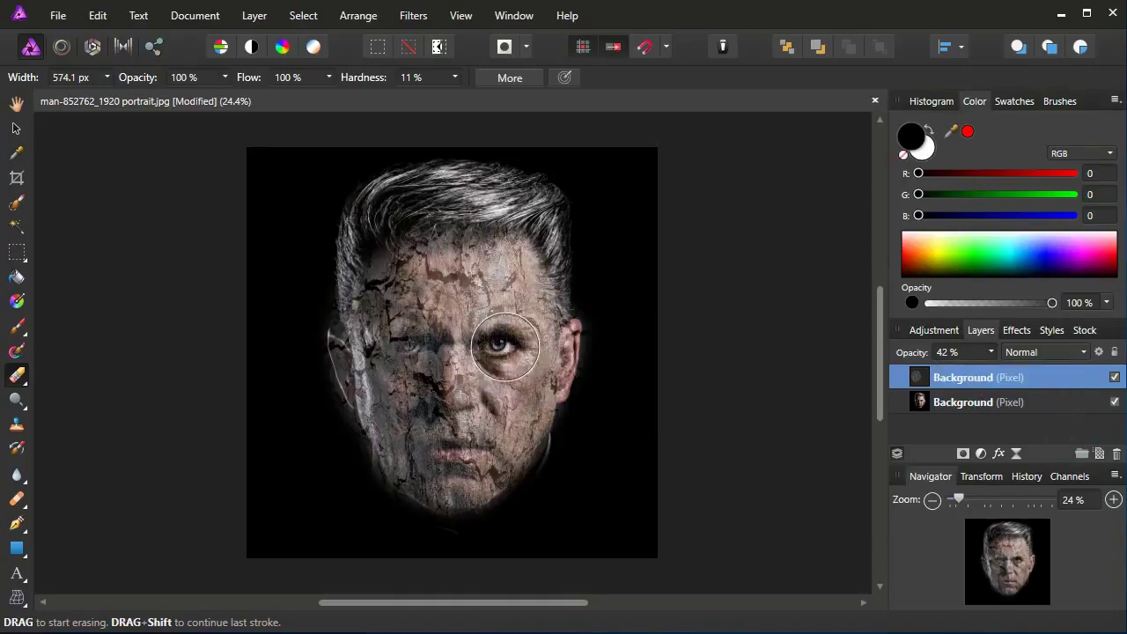
key(bracketleft)
key(bracketleft)
key(bracketleft)
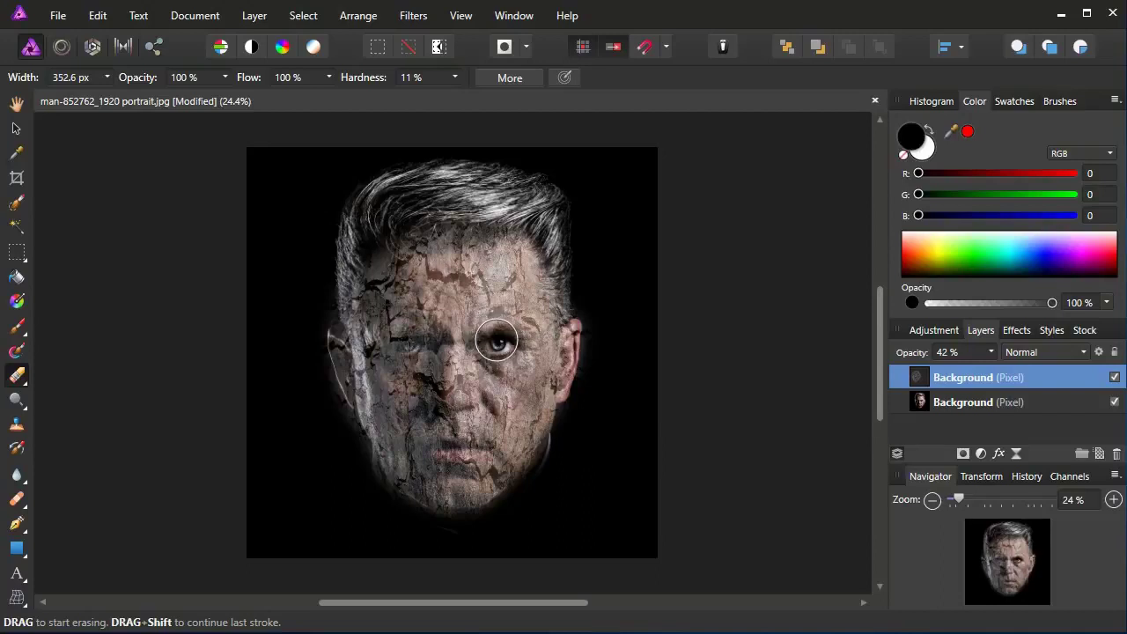
drag(488, 343, 512, 343)
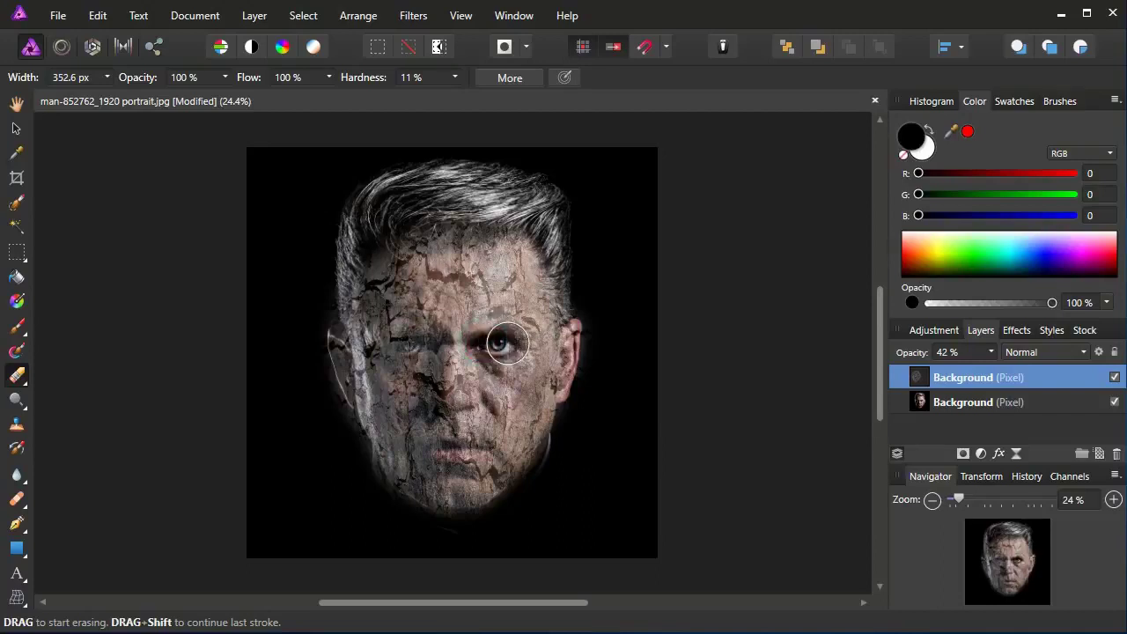
mouse_move(415, 341)
mouse_down()
mouse_move(428, 341)
mouse_move(405, 342)
mouse_up()
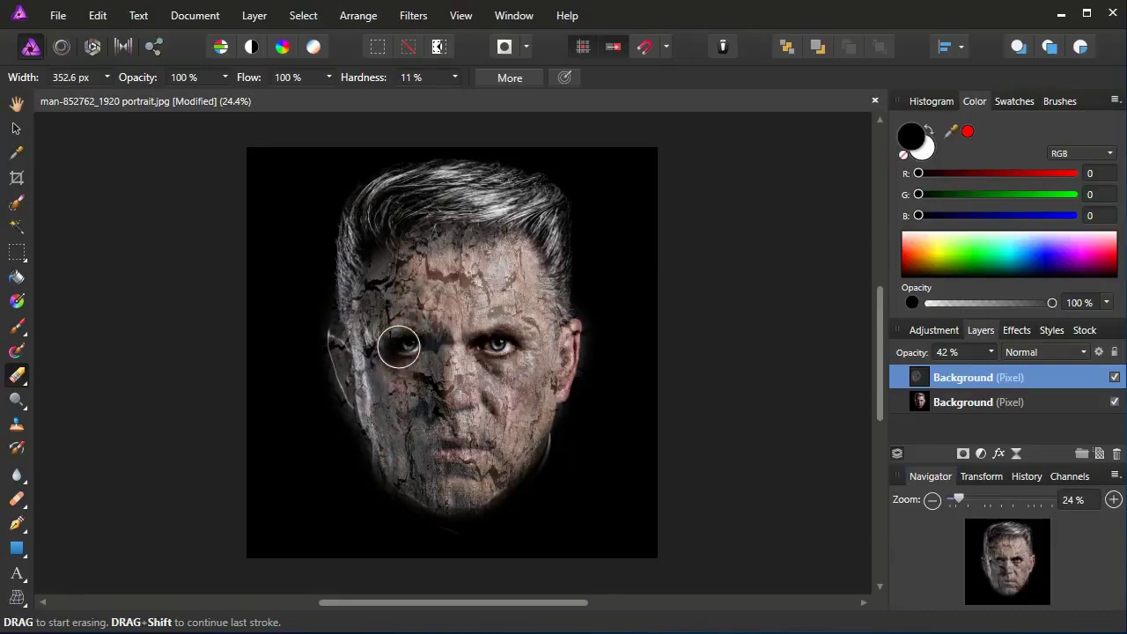
drag(404, 344, 427, 347)
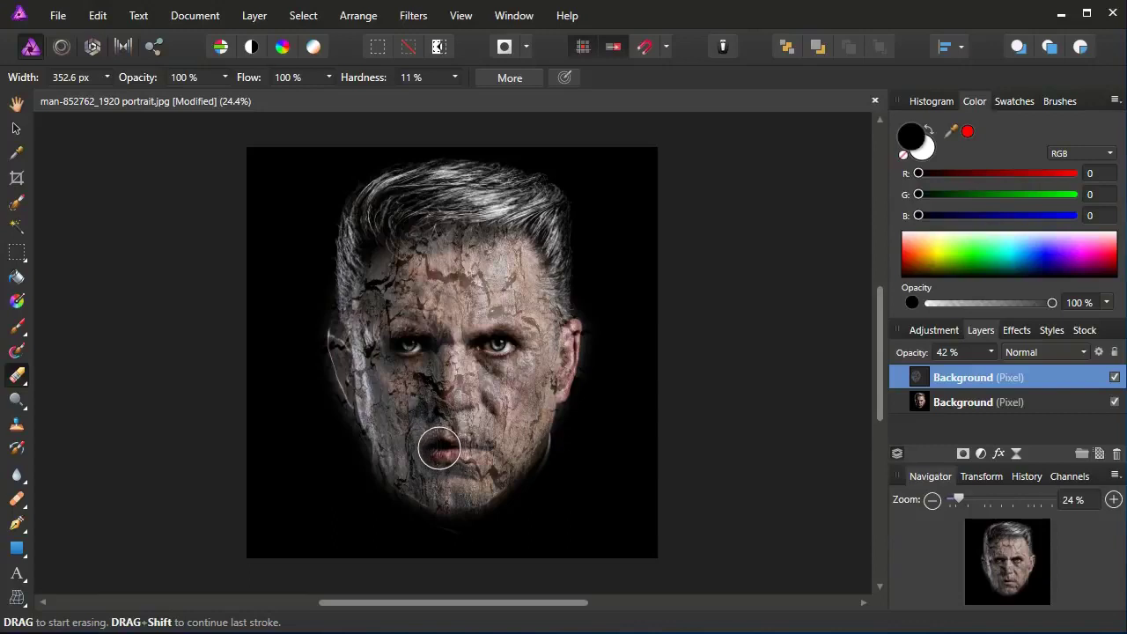
key(bracketleft)
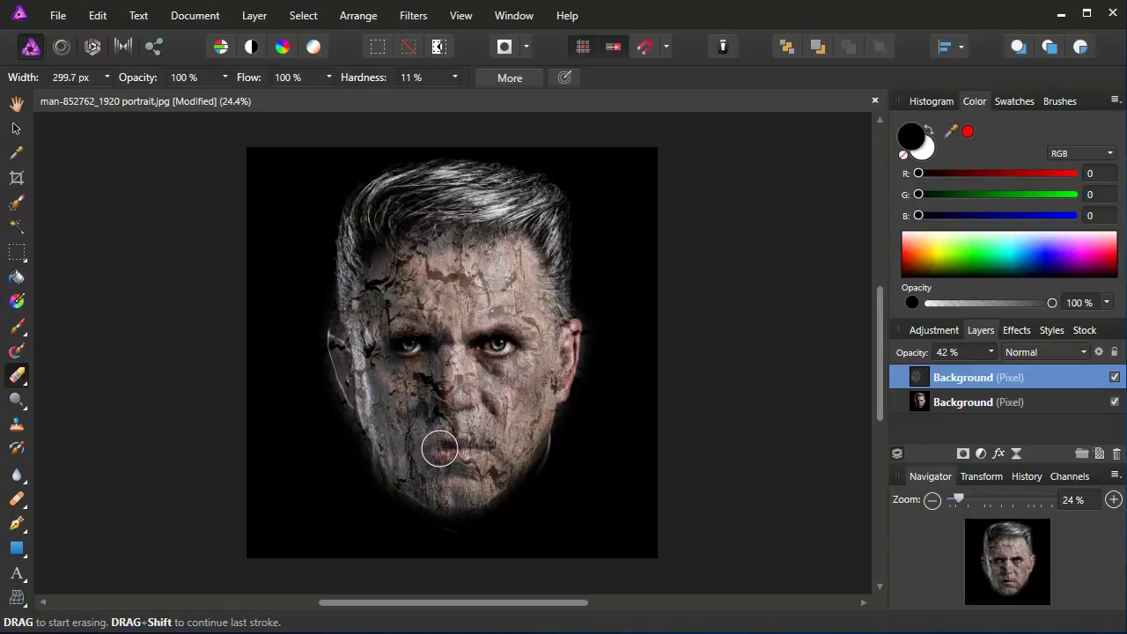
drag(437, 449, 461, 447)
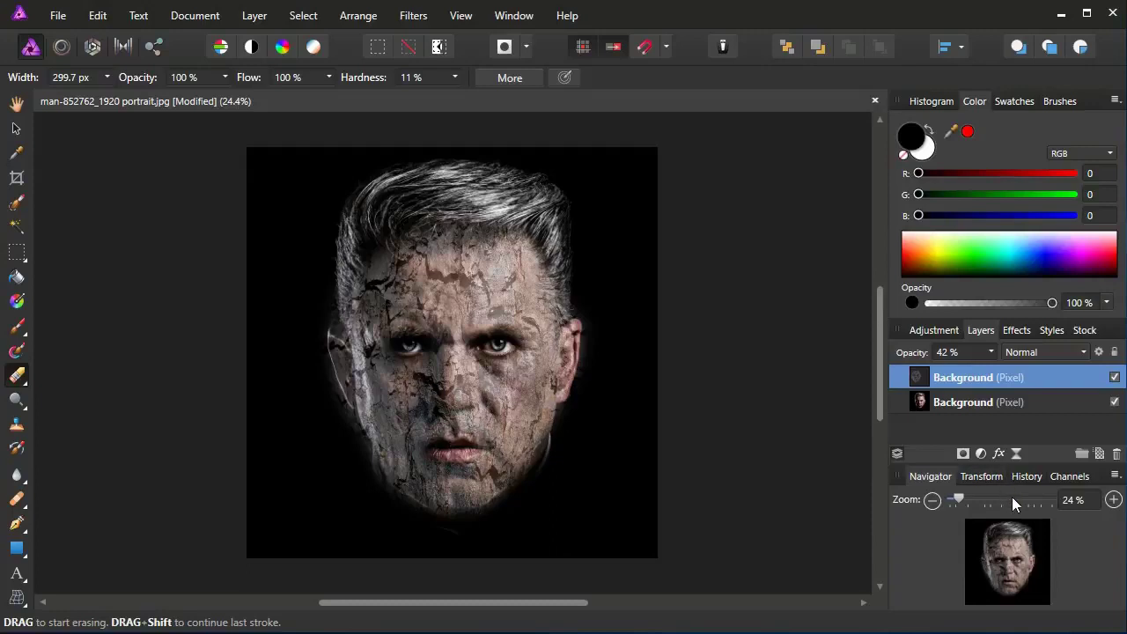
click(992, 353)
Raise the bark layer's opacity to 100% and set the eraser hardness to 35%
drag(996, 367, 1124, 380)
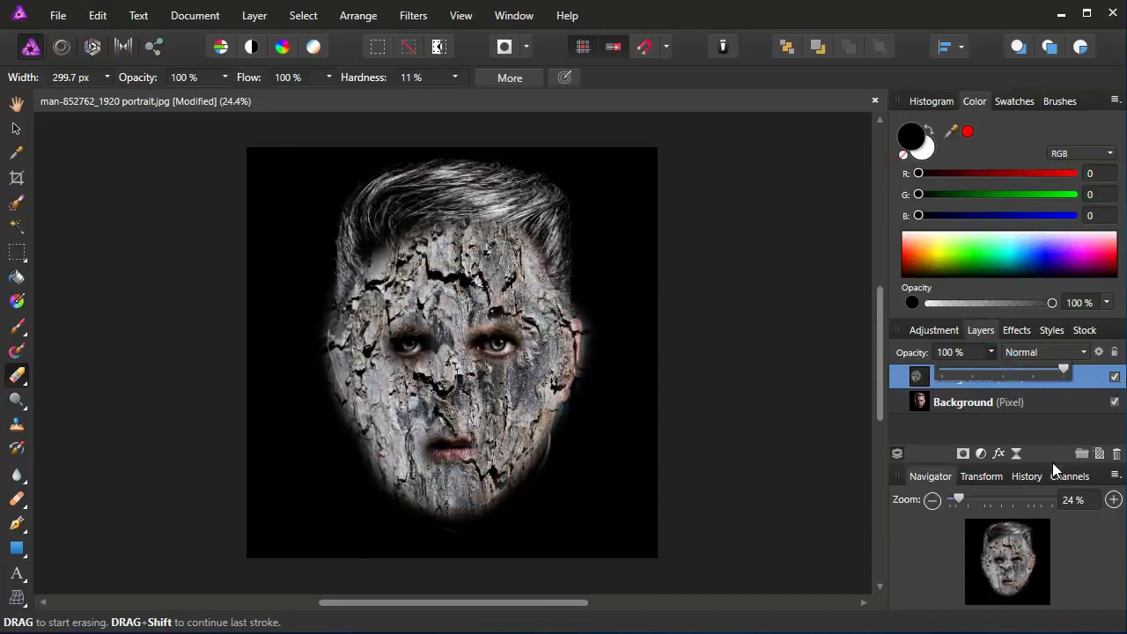
click(1044, 432)
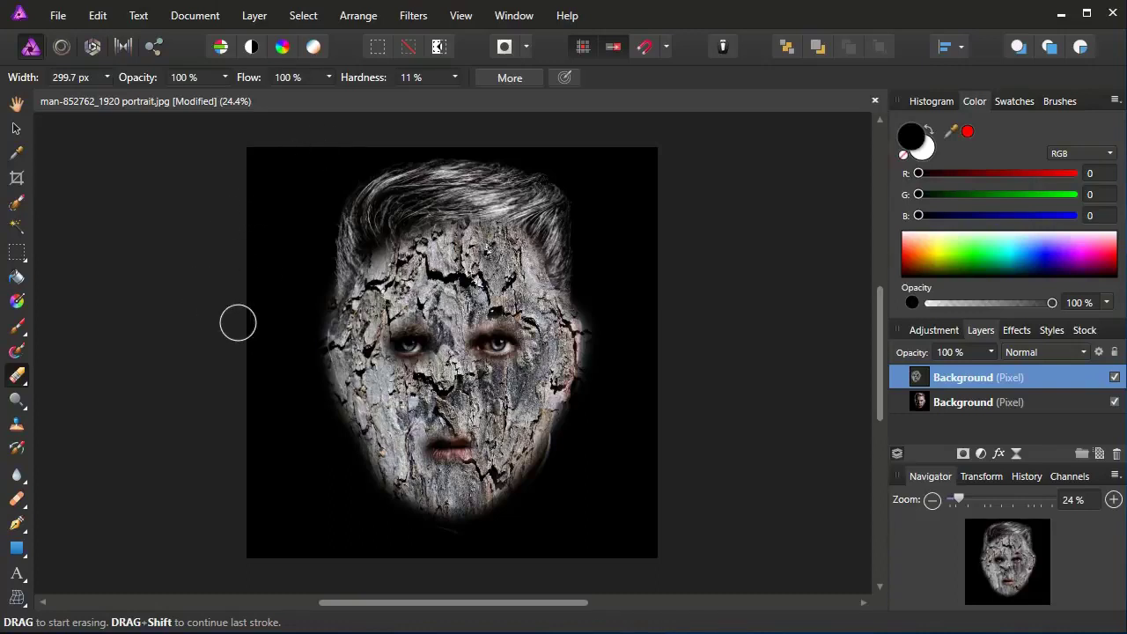
click(455, 80)
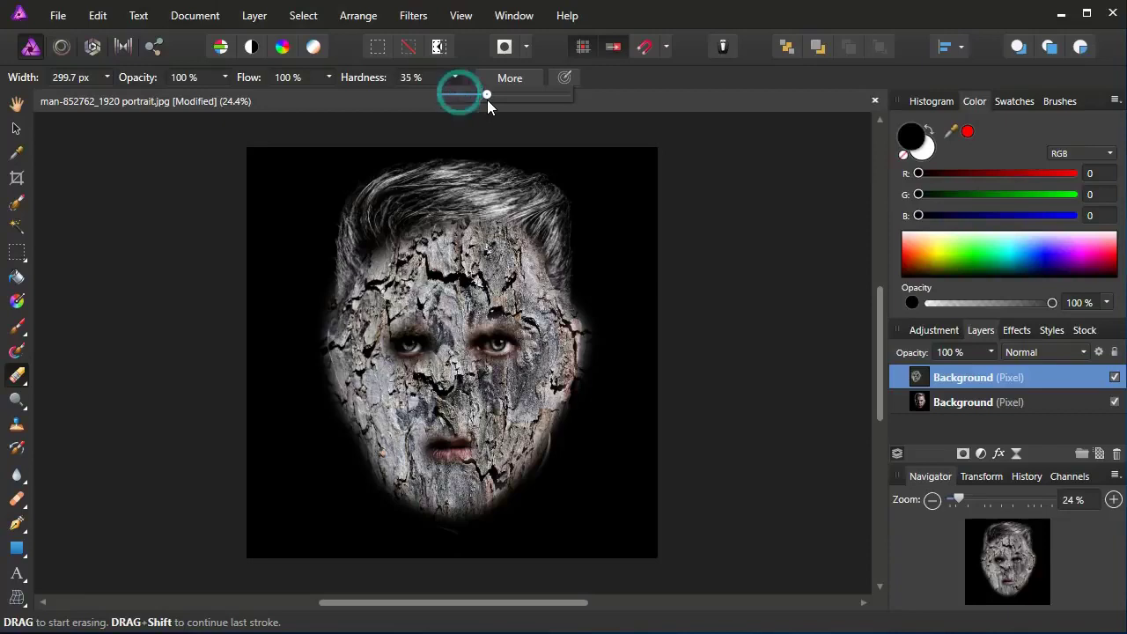
click(685, 86)
click(302, 291)
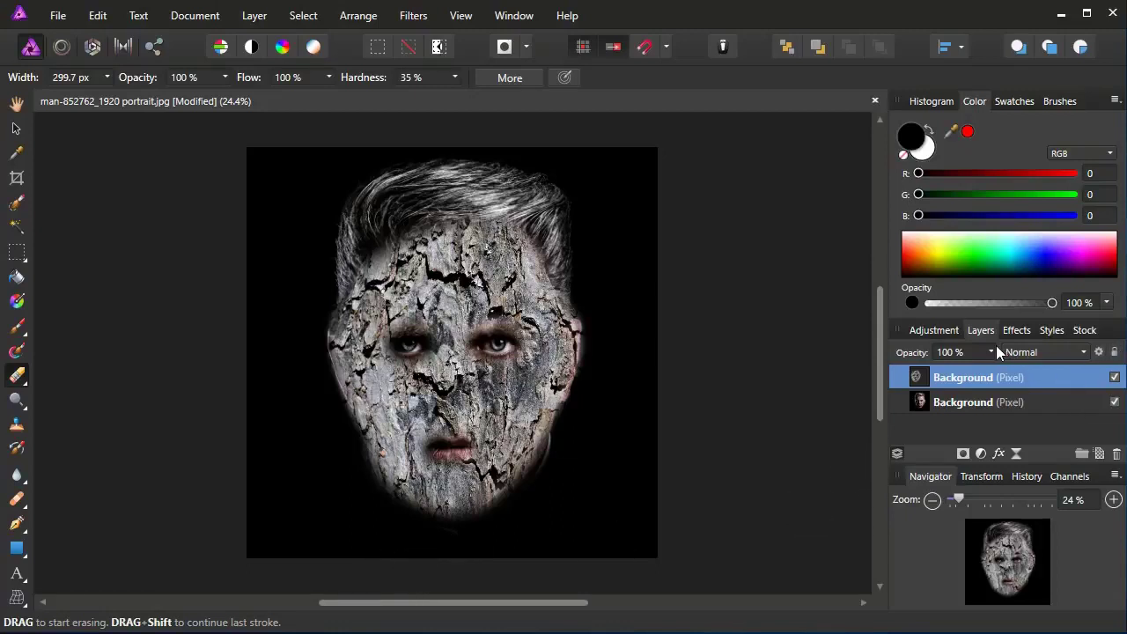
Set the bark texture layer's blend mode to Multiply
double_click(1085, 376)
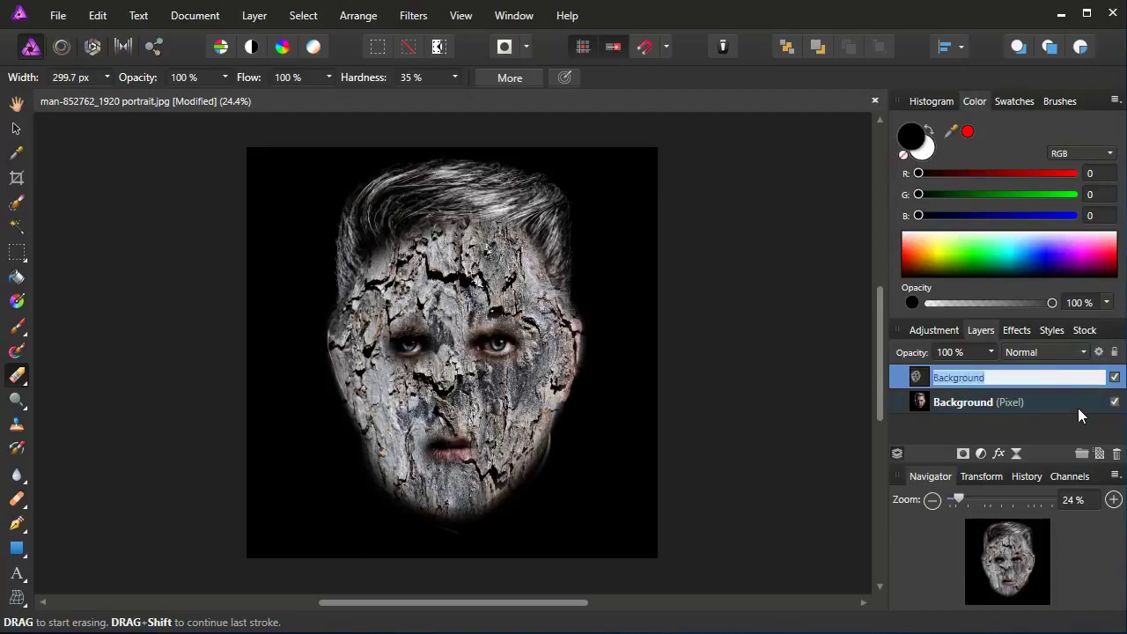
key(Return)
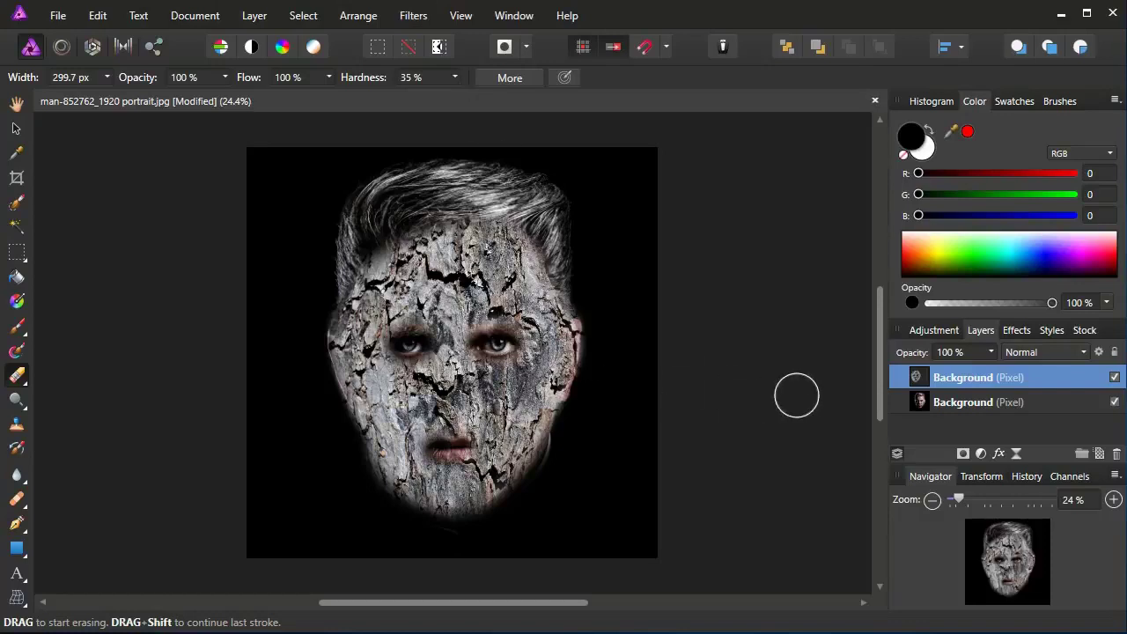
click(1051, 351)
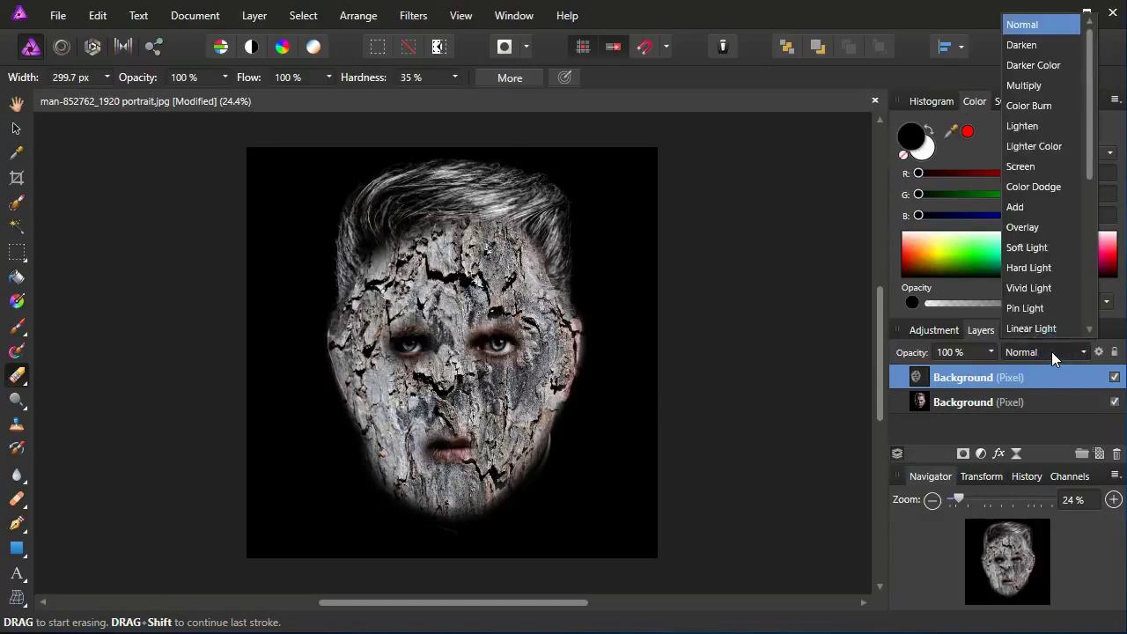
click(1035, 88)
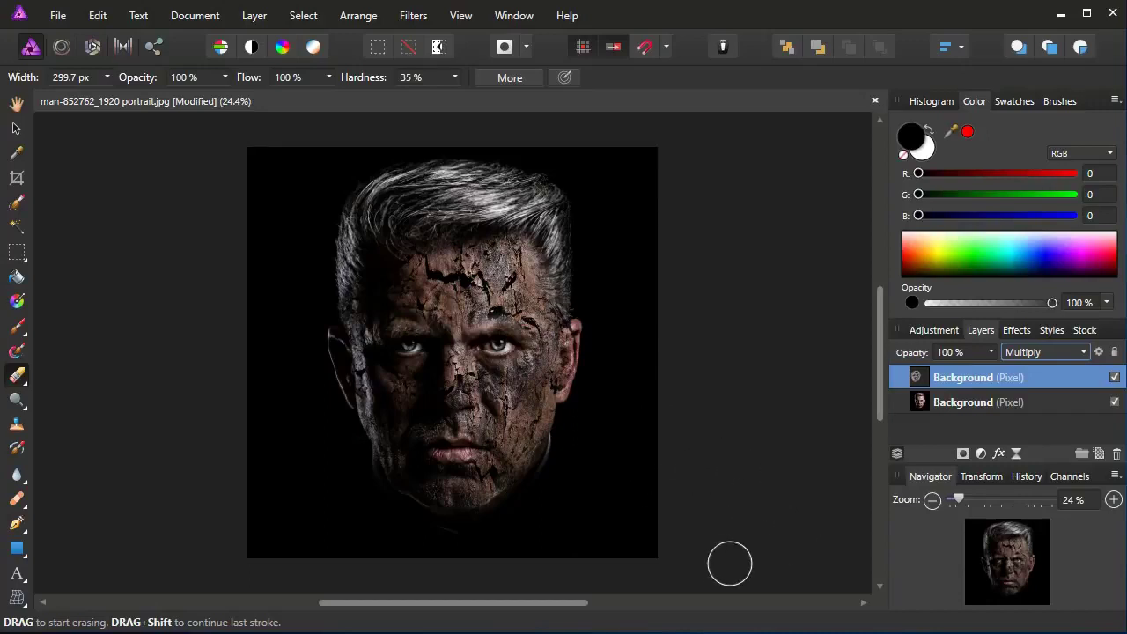
click(16, 132)
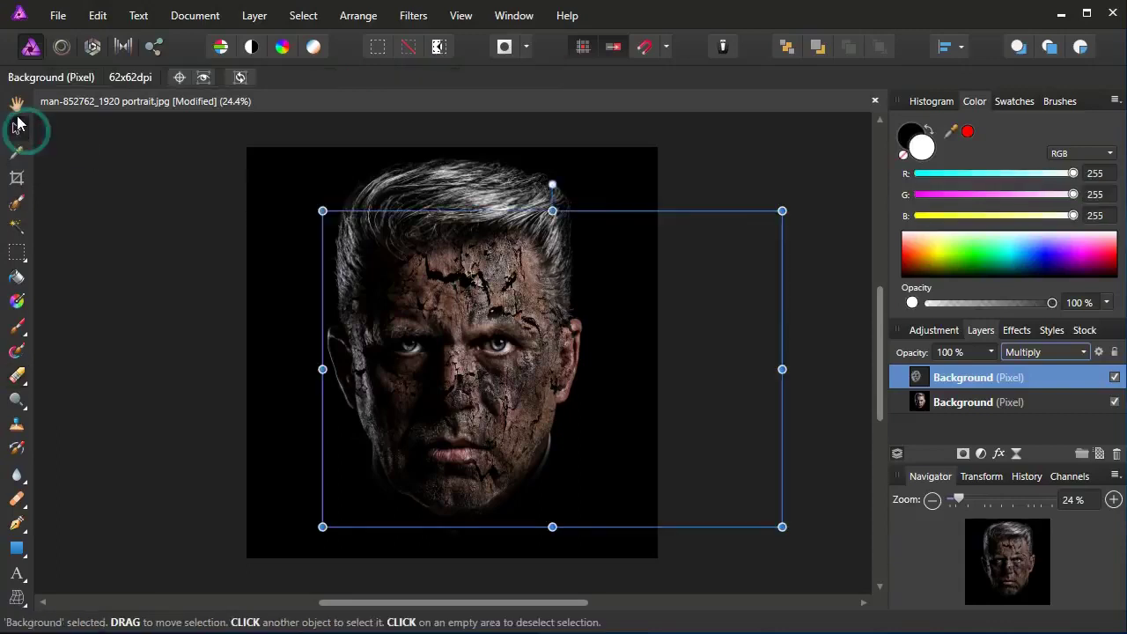
click(16, 104)
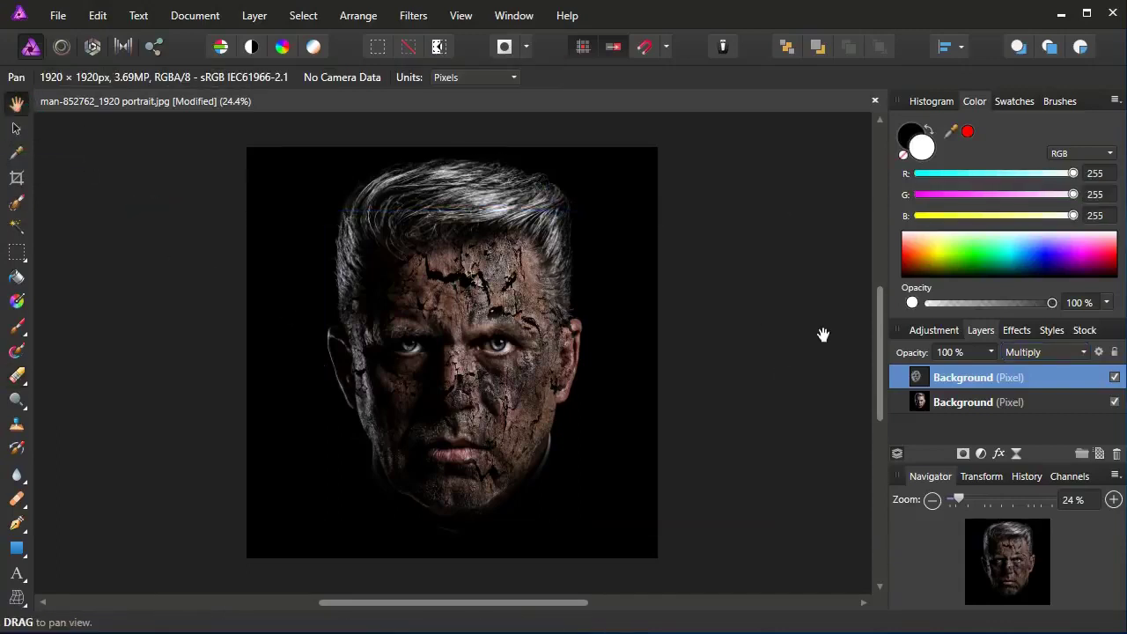